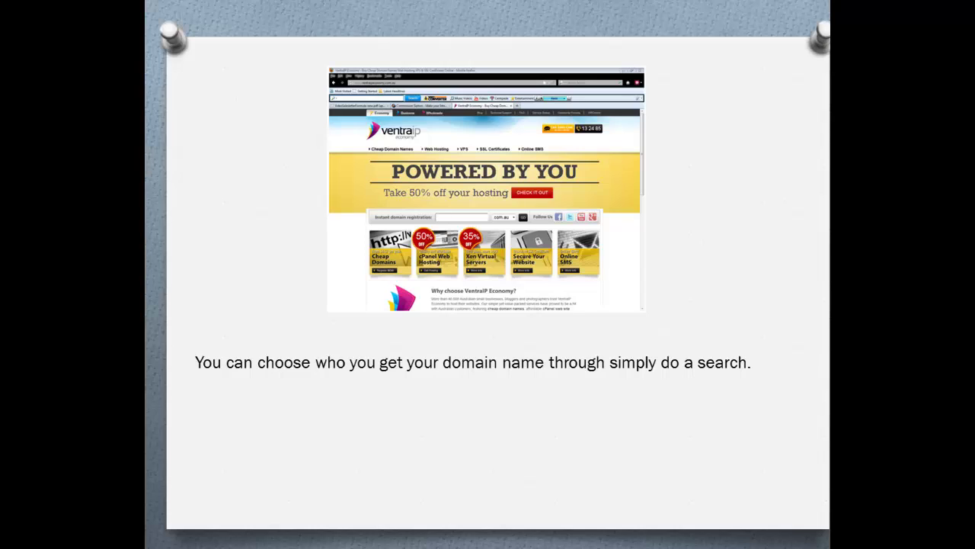
{"action": "key", "text": "Right"}
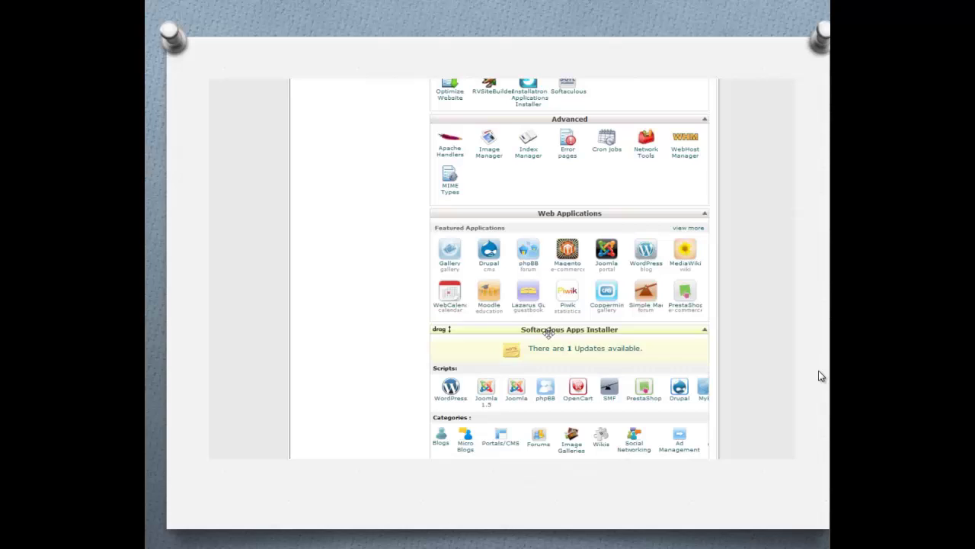
{"action": "mouse_move", "coordinate": [652, 244]}
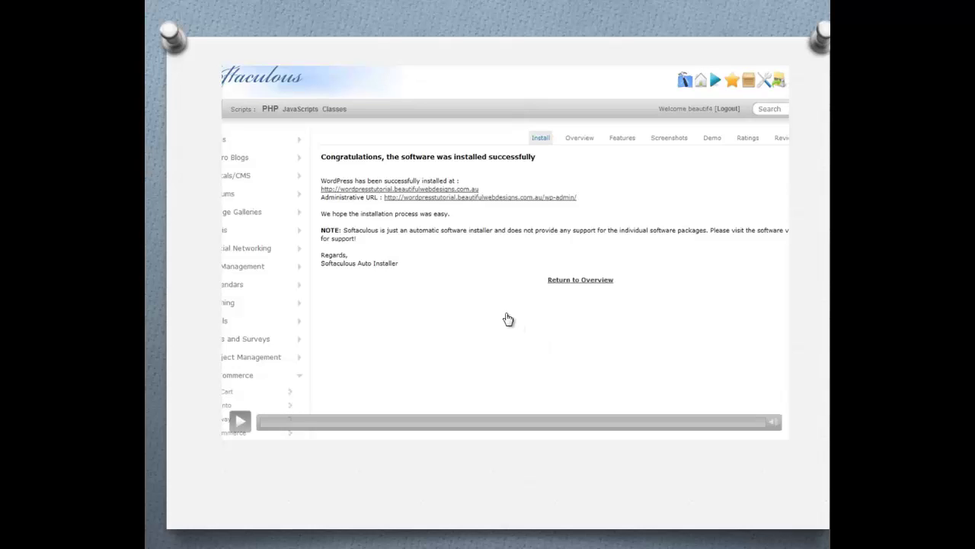
Open the new site's WordPress admin page and copy the admin password from the "New Installation of WordPress" email
{"action": "left_click", "coordinate": [521, 198]}
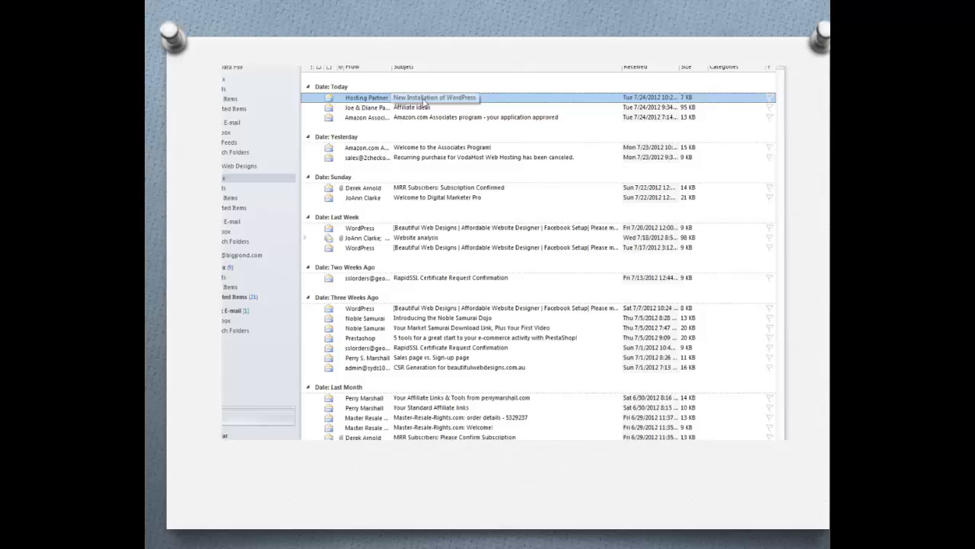
{"action": "double_click", "coordinate": [390, 102]}
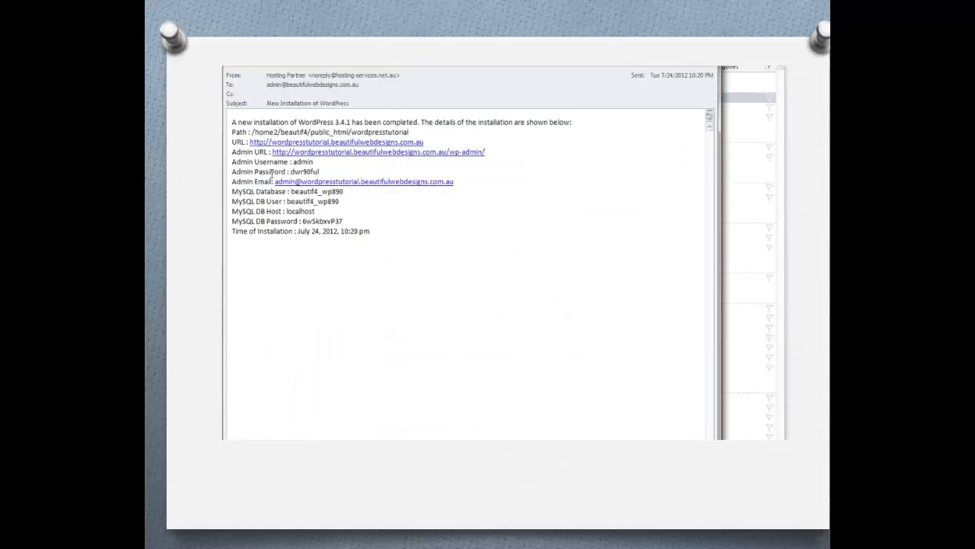
{"action": "left_click_drag", "start_coordinate": [291, 172], "coordinate": [318, 172]}
{"action": "right_click", "coordinate": [315, 174]}
{"action": "left_click", "coordinate": [341, 180]}
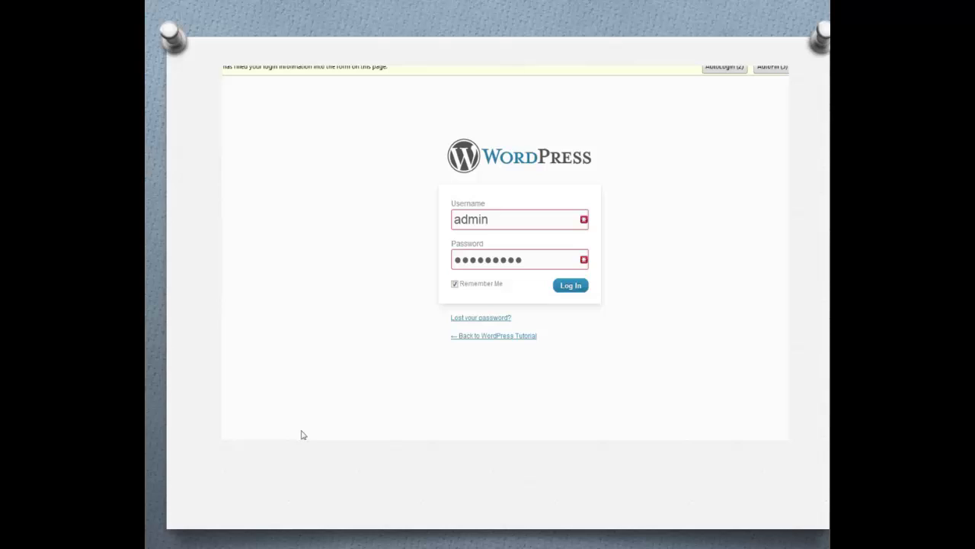
Replace the prefilled password in the WordPress login form with the copied admin password and log in
{"action": "left_click_drag", "start_coordinate": [527, 260], "coordinate": [454, 260]}
{"action": "right_click", "coordinate": [473, 260]}
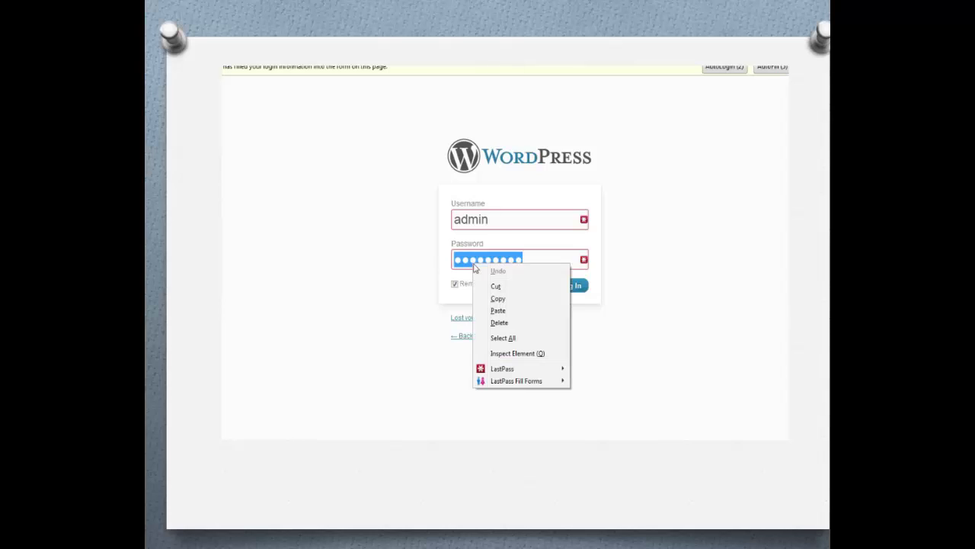
{"action": "left_click", "coordinate": [500, 315]}
{"action": "left_click", "coordinate": [564, 293]}
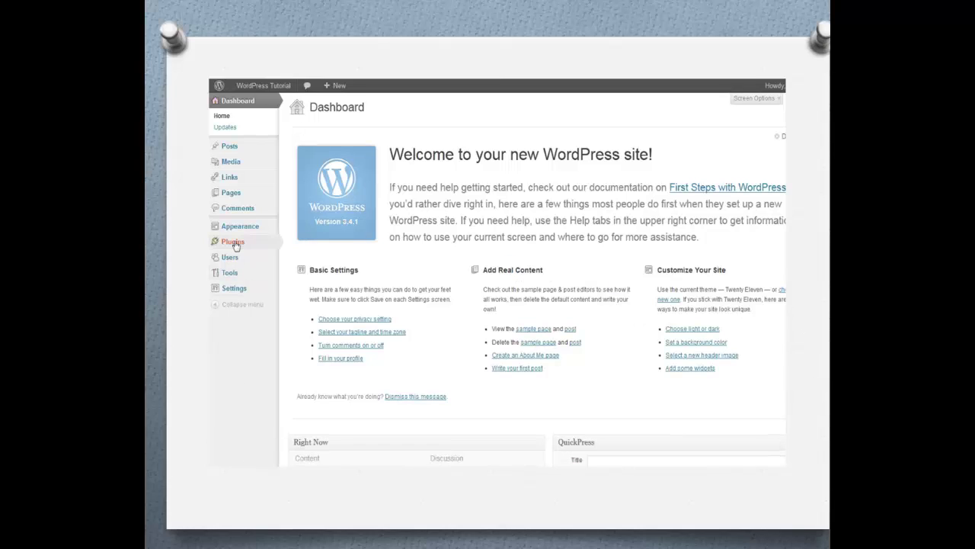
Open the theme installer and search for available themes without a keyword
{"action": "mouse_move", "coordinate": [233, 228]}
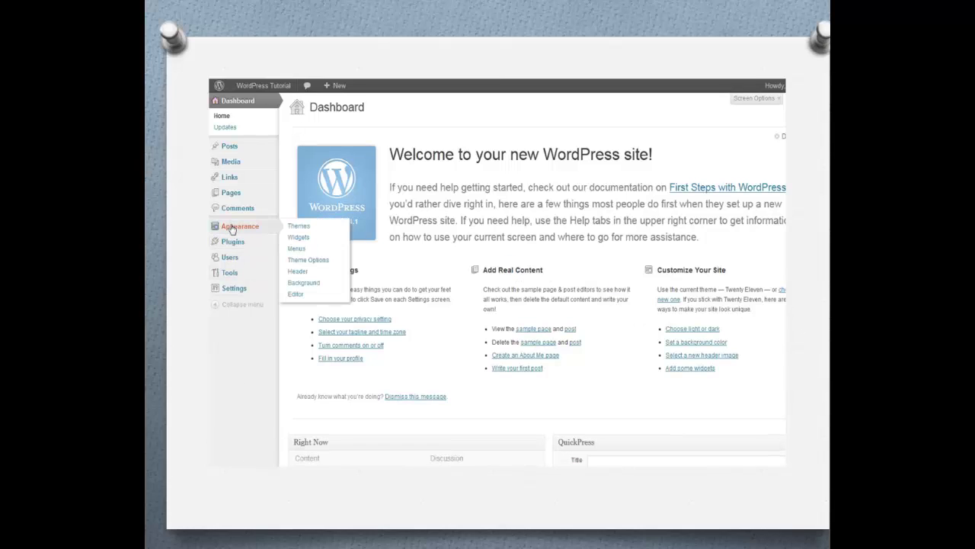
{"action": "left_click", "coordinate": [299, 228]}
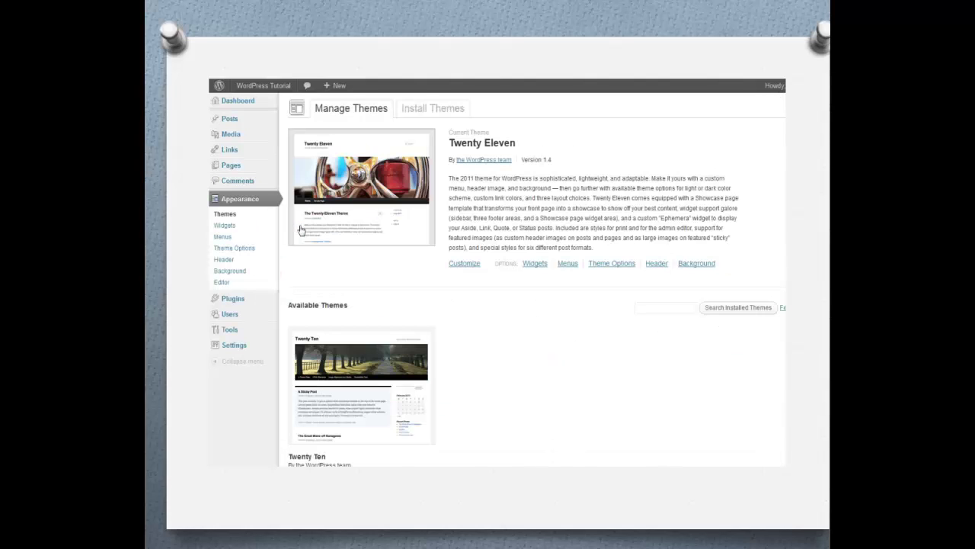
{"action": "left_click", "coordinate": [431, 109]}
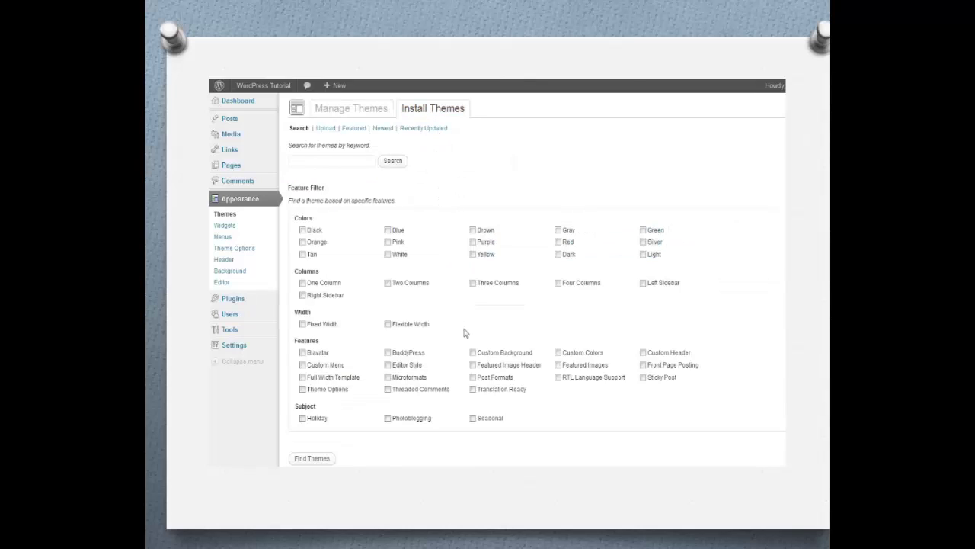
{"action": "left_click", "coordinate": [472, 365]}
{"action": "left_click", "coordinate": [393, 162]}
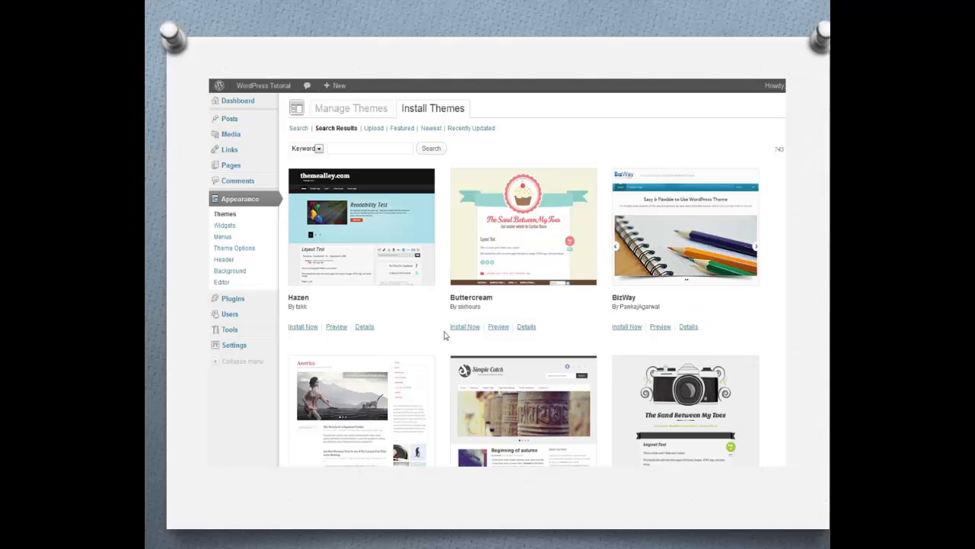
Browse the theme search results, preview BizWay, then install and activate it
{"action": "scroll", "coordinate": [446, 335], "scroll_direction": "down", "scroll_amount": 3}
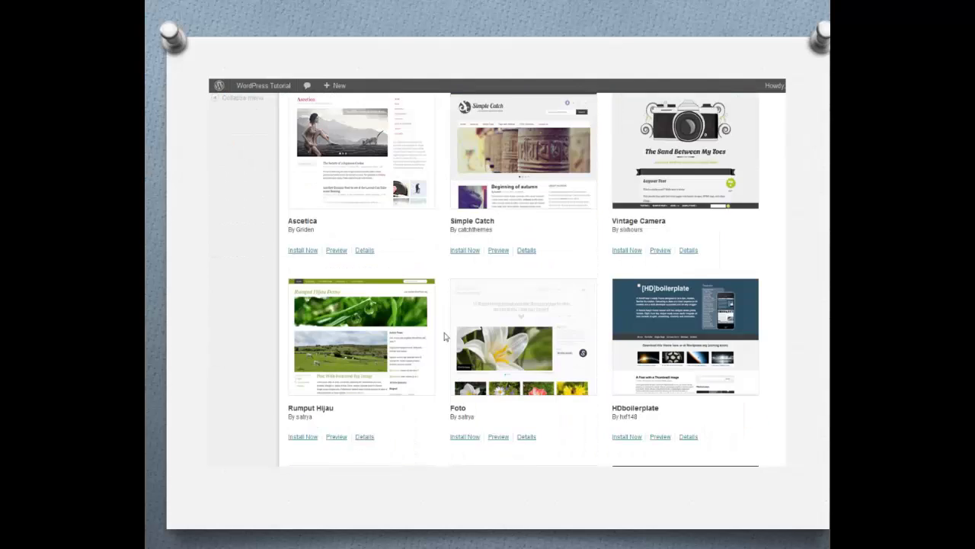
{"action": "scroll", "coordinate": [445, 336], "scroll_direction": "down", "scroll_amount": 2}
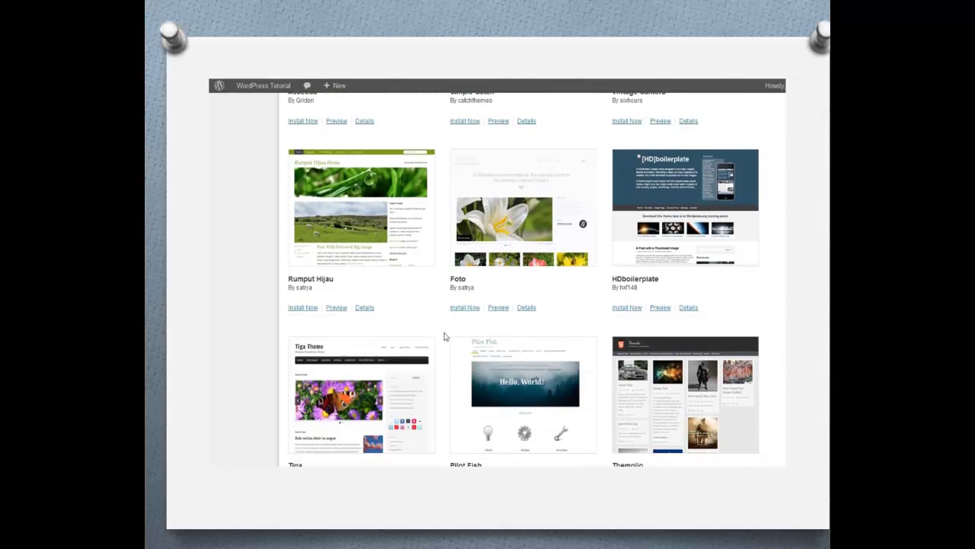
{"action": "scroll", "coordinate": [446, 335], "scroll_direction": "down", "scroll_amount": 2}
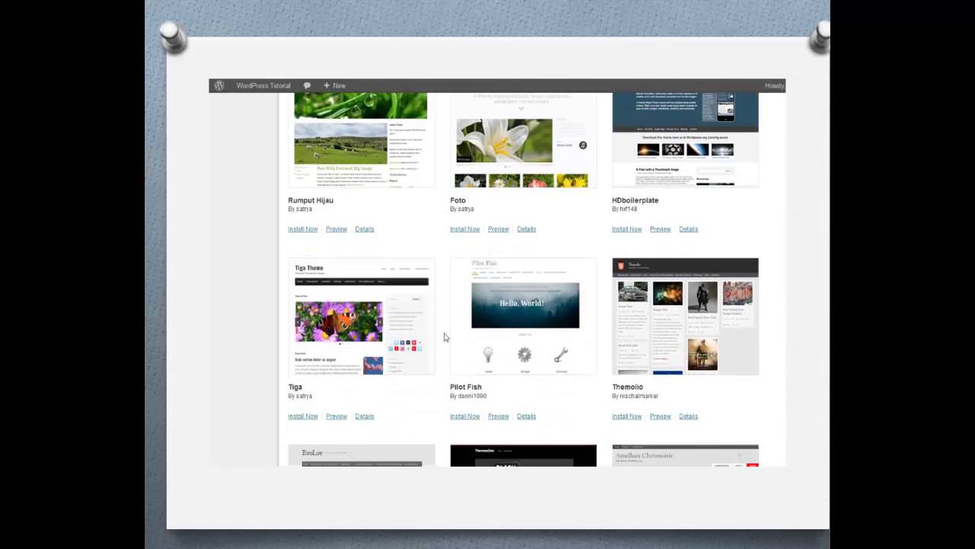
{"action": "scroll", "coordinate": [440, 342], "scroll_direction": "down", "scroll_amount": 3}
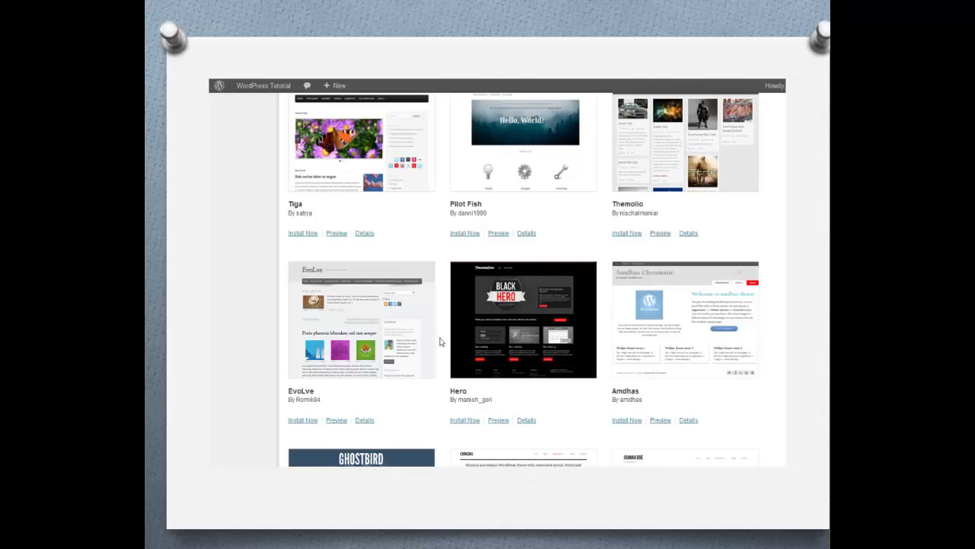
{"action": "scroll", "coordinate": [439, 342], "scroll_direction": "down", "scroll_amount": 3}
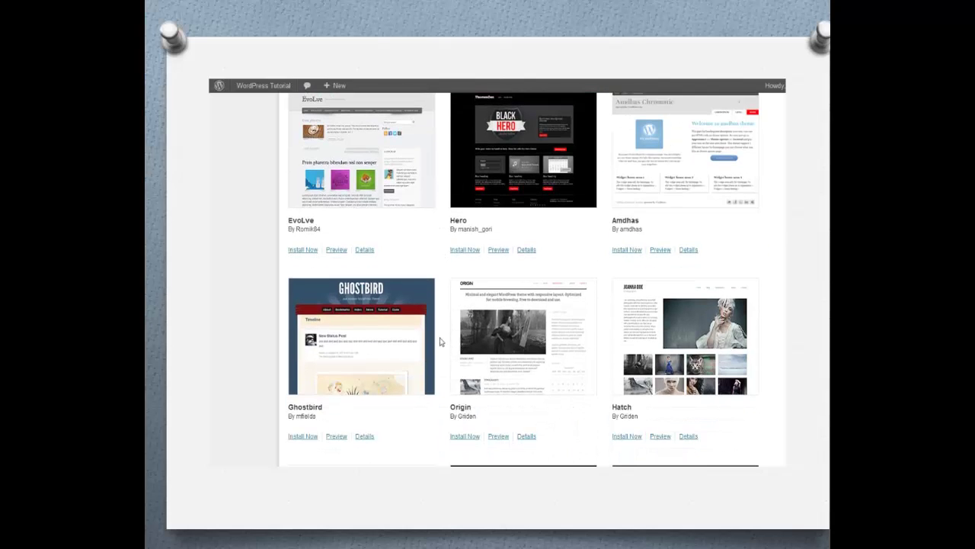
{"action": "scroll", "coordinate": [439, 342], "scroll_direction": "down", "scroll_amount": 2}
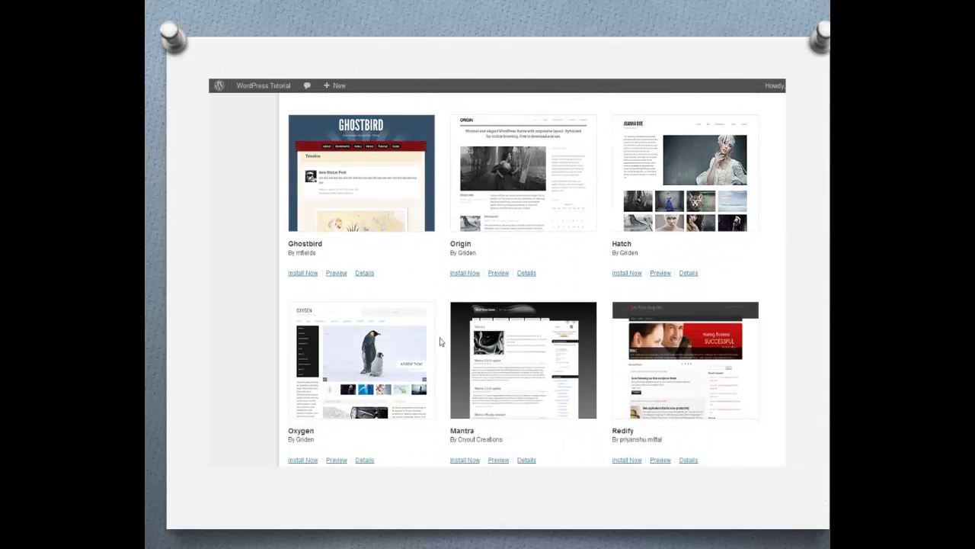
{"action": "scroll", "coordinate": [439, 343], "scroll_direction": "down", "scroll_amount": 2}
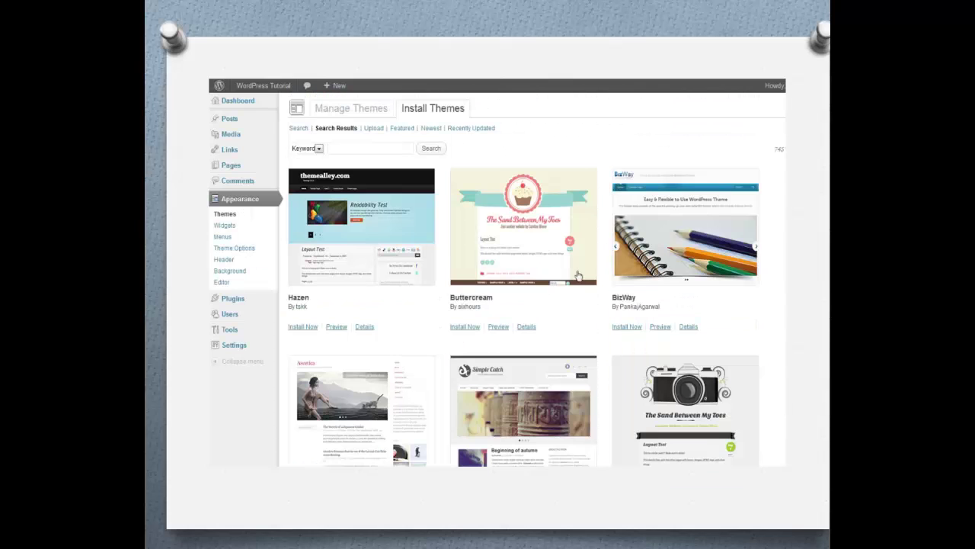
{"action": "left_click", "coordinate": [669, 238]}
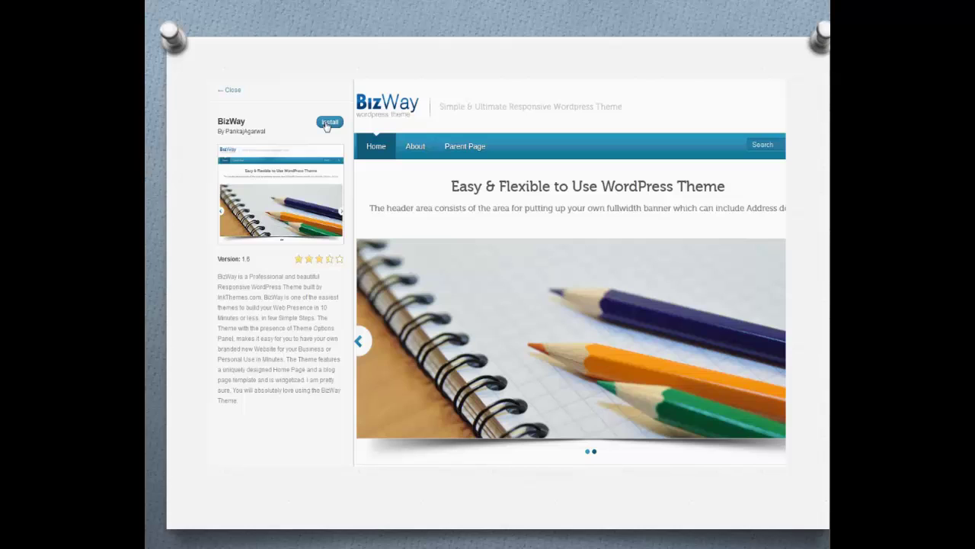
{"action": "left_click", "coordinate": [328, 123]}
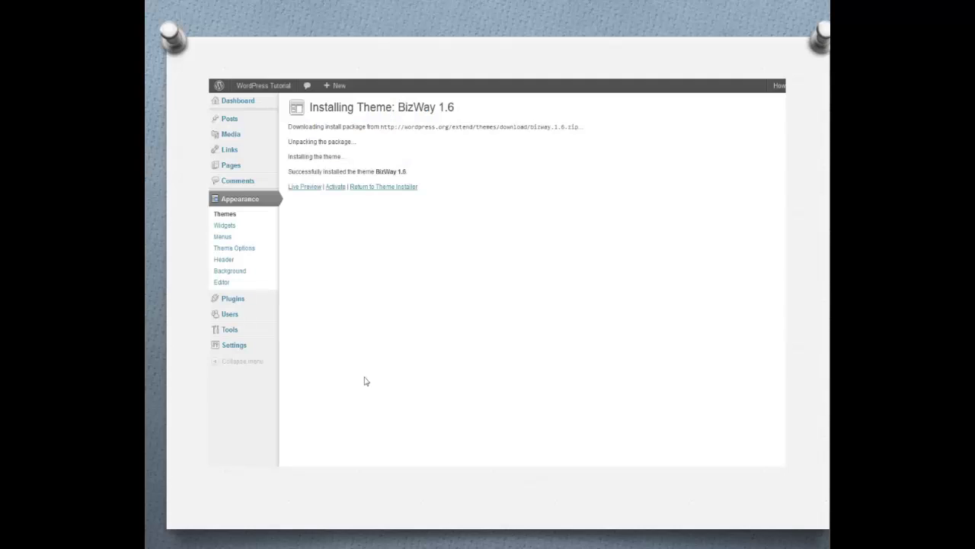
{"action": "left_click", "coordinate": [336, 187]}
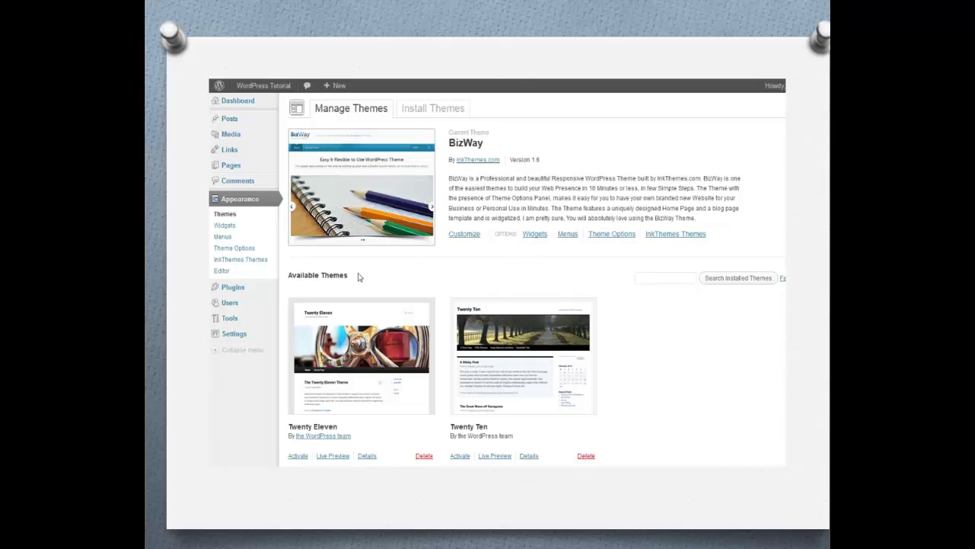
Visit the live site and examine its home page from the header slider to the footer under the BizWay theme
{"action": "mouse_move", "coordinate": [271, 89]}
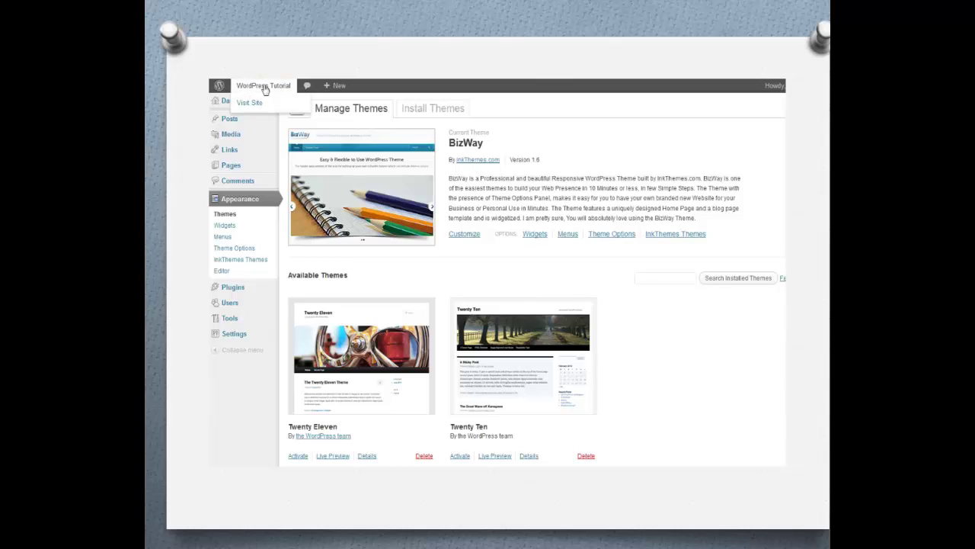
{"action": "left_click", "coordinate": [266, 90]}
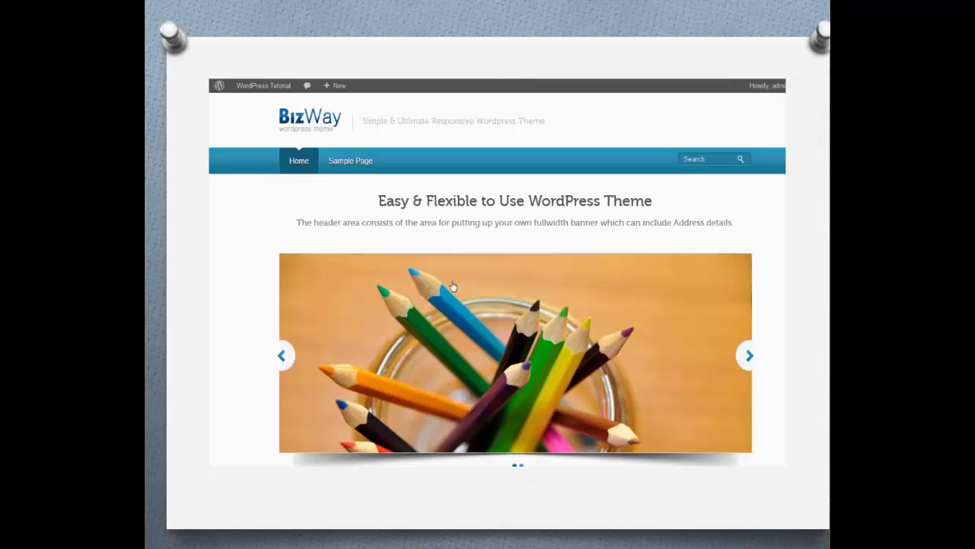
{"action": "scroll", "coordinate": [245, 289], "scroll_direction": "down", "scroll_amount": 3}
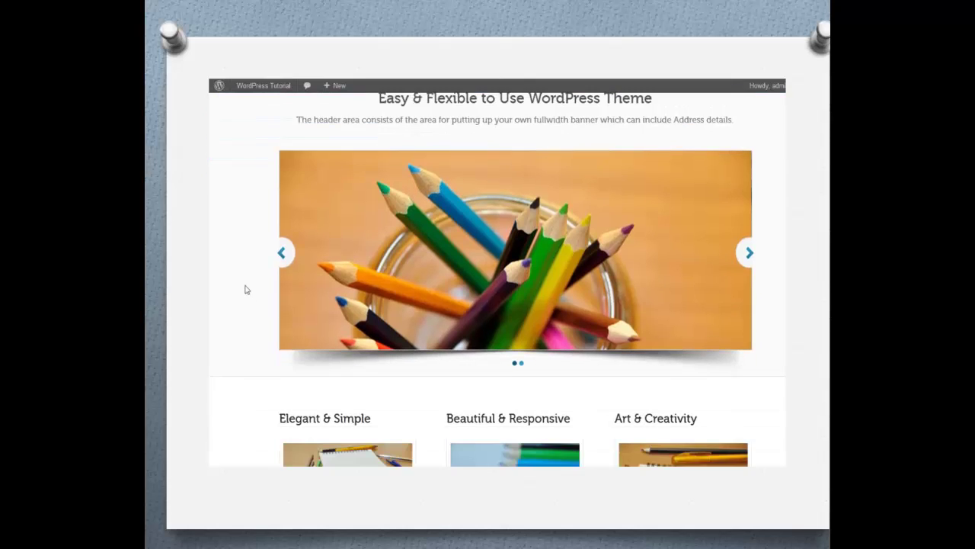
{"action": "scroll", "coordinate": [245, 290], "scroll_direction": "down", "scroll_amount": 2}
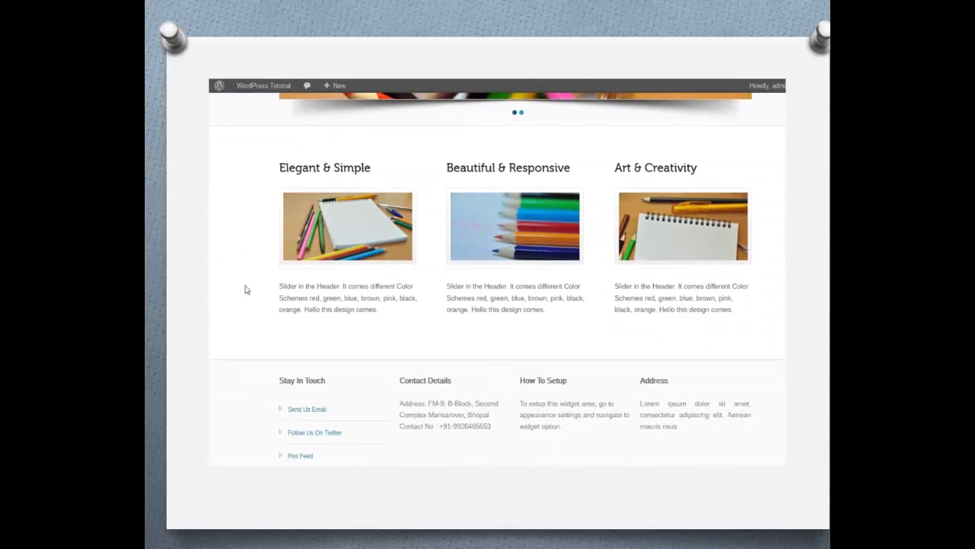
{"action": "scroll", "coordinate": [246, 289], "scroll_direction": "up", "scroll_amount": 3}
{"action": "scroll", "coordinate": [245, 289], "scroll_direction": "up", "scroll_amount": 2}
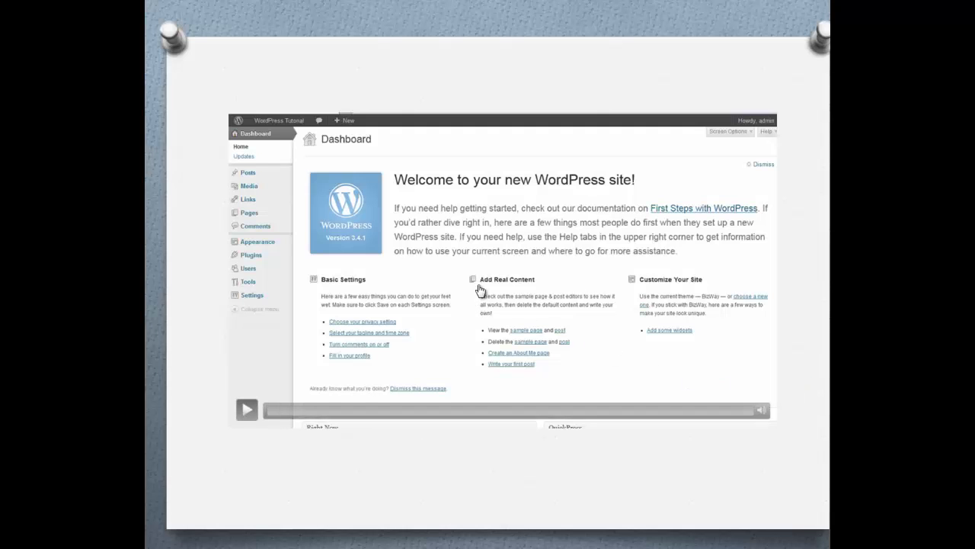
{"action": "left_click", "coordinate": [577, 327]}
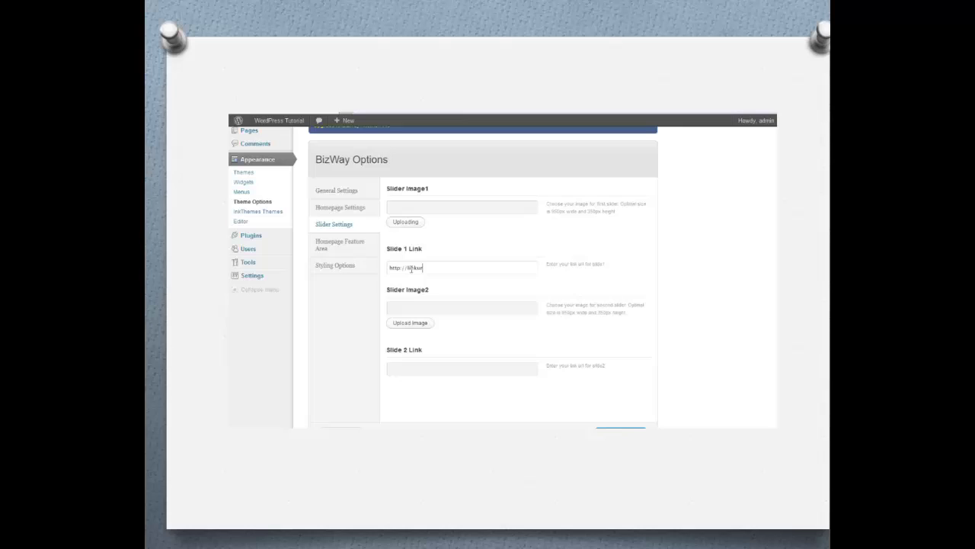
{"action": "type", "text": "goes here"}
{"action": "left_click", "coordinate": [423, 323]}
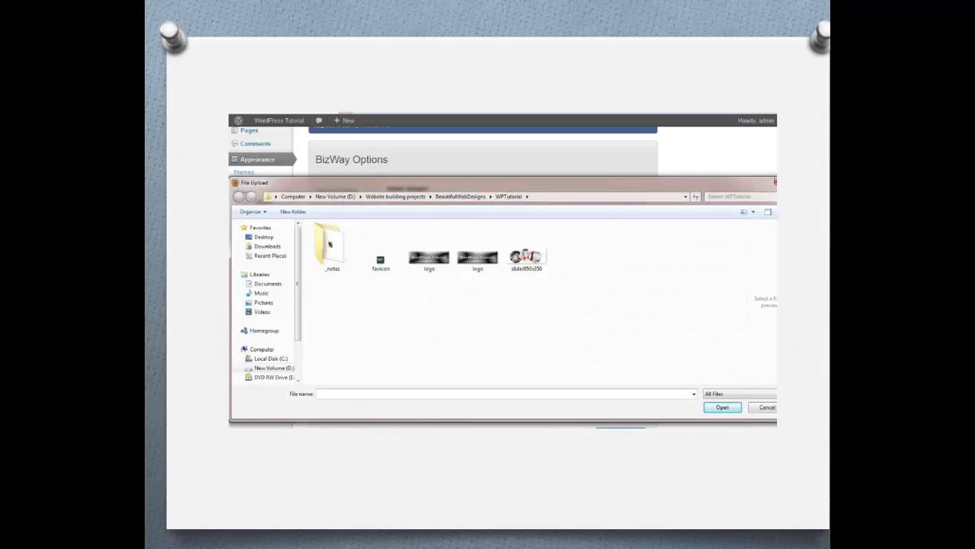
{"action": "left_click", "coordinate": [576, 264]}
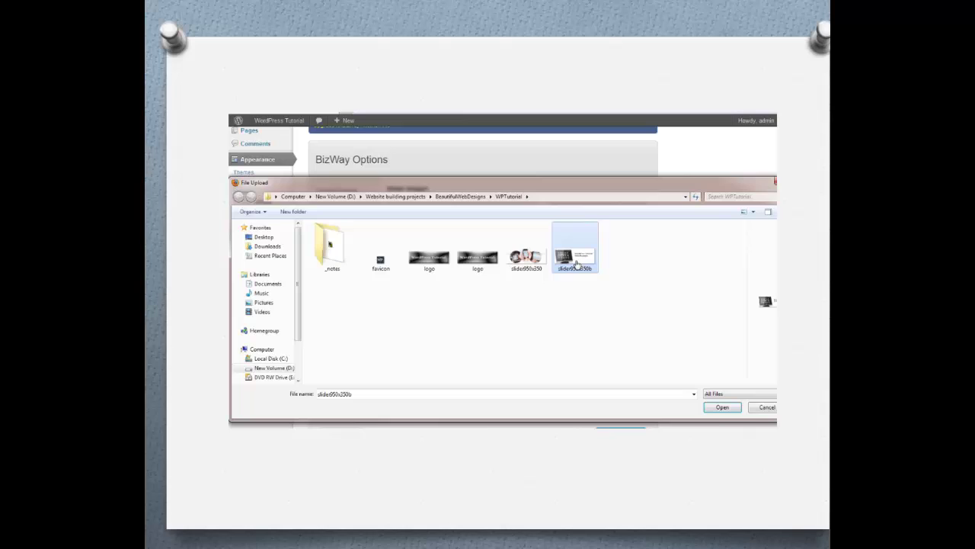
{"action": "left_click", "coordinate": [720, 409]}
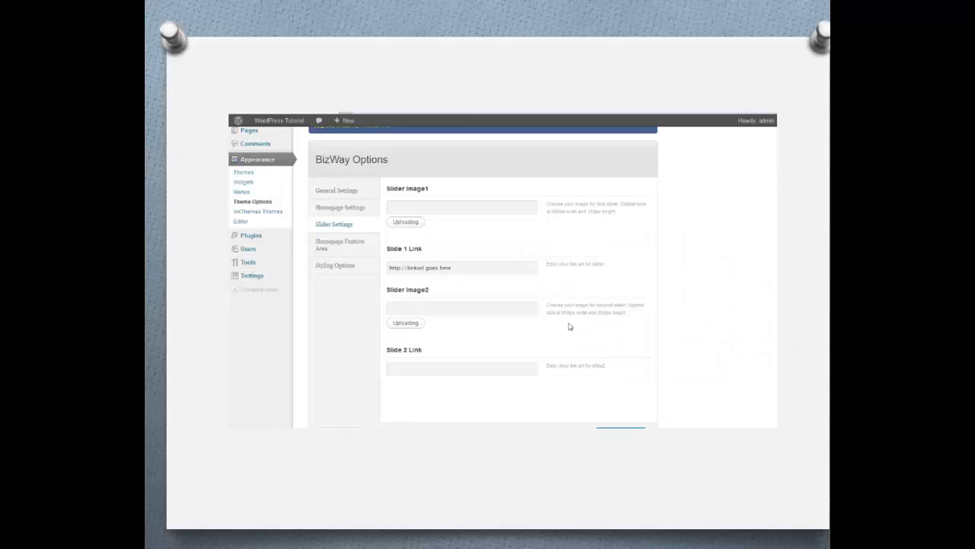
{"action": "left_click", "coordinate": [432, 366]}
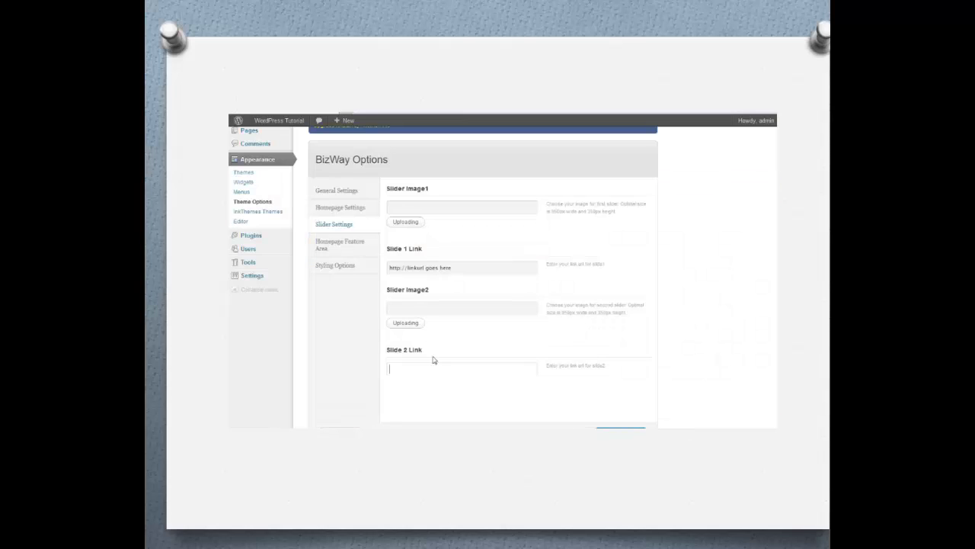
{"action": "type", "text": "htt"}
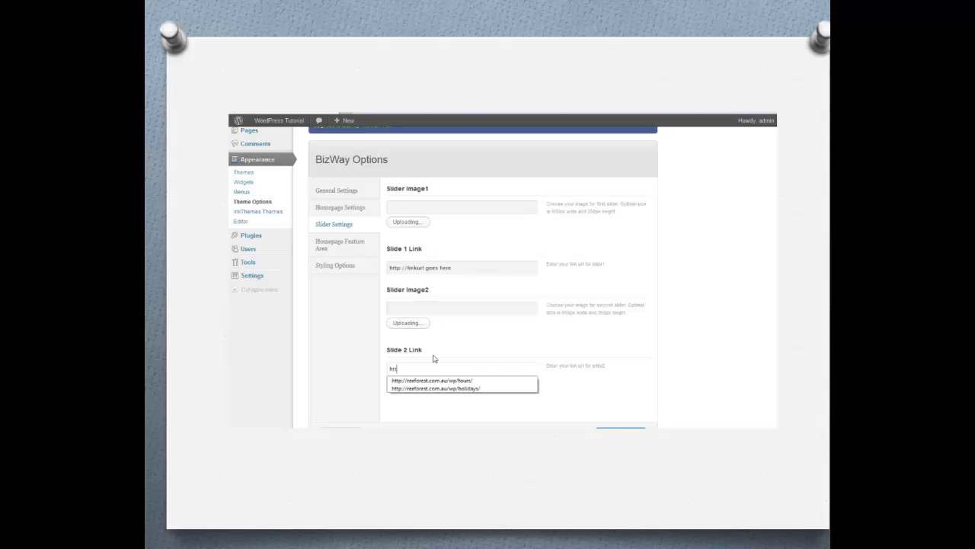
{"action": "type", "text": "p://link"}
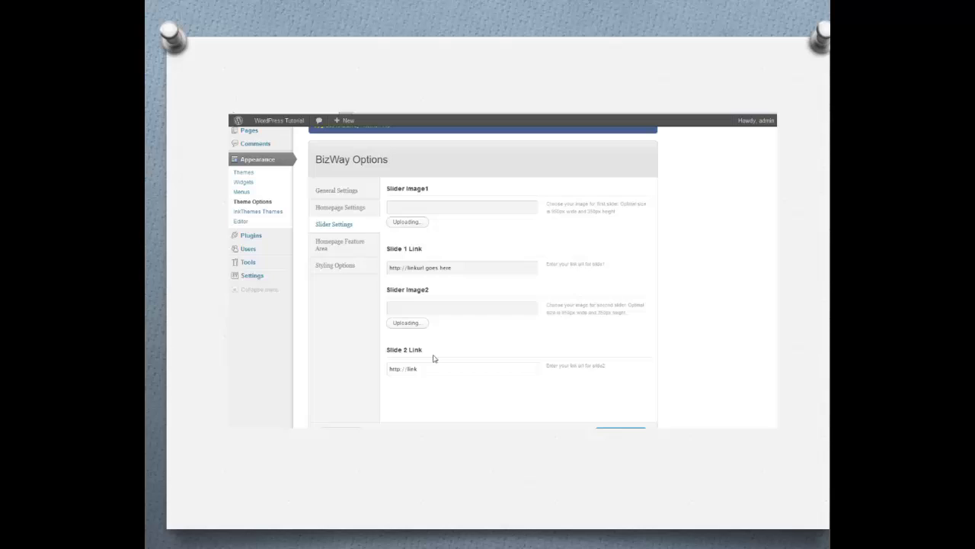
{"action": "type", "text": "urlgoes"}
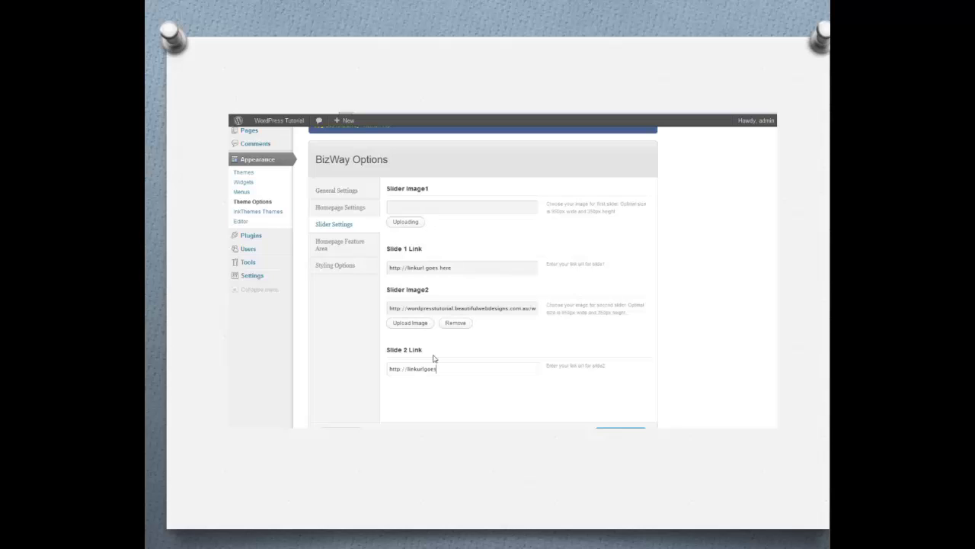
{"action": "type", "text": "here"}
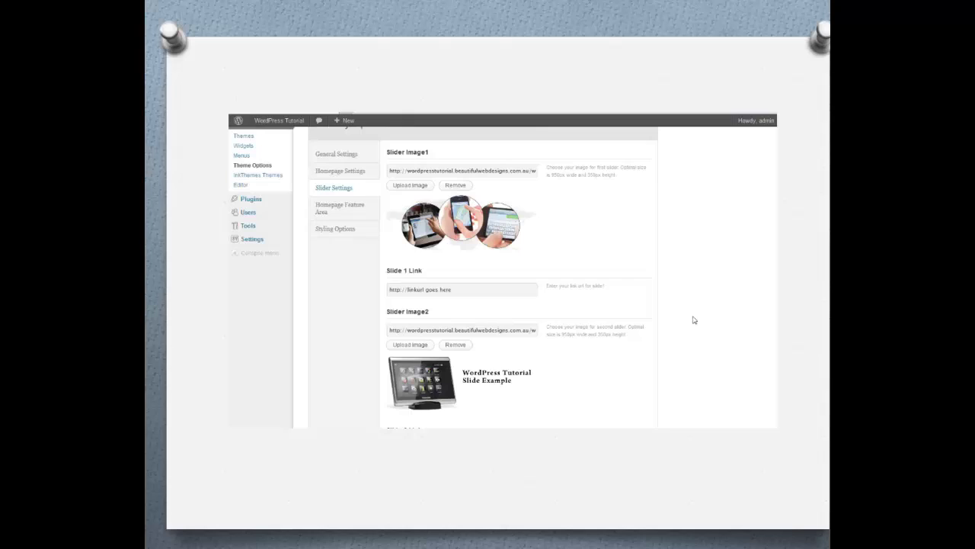
Check both slider images on the live home page by moving through the slides
{"action": "scroll", "coordinate": [694, 320], "scroll_direction": "down", "scroll_amount": 1}
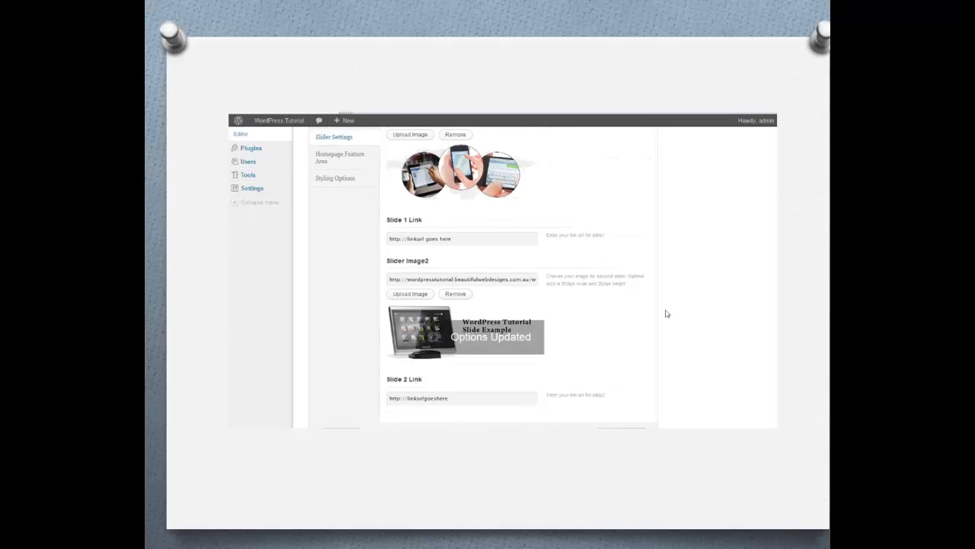
{"action": "scroll", "coordinate": [666, 313], "scroll_direction": "up", "scroll_amount": 1}
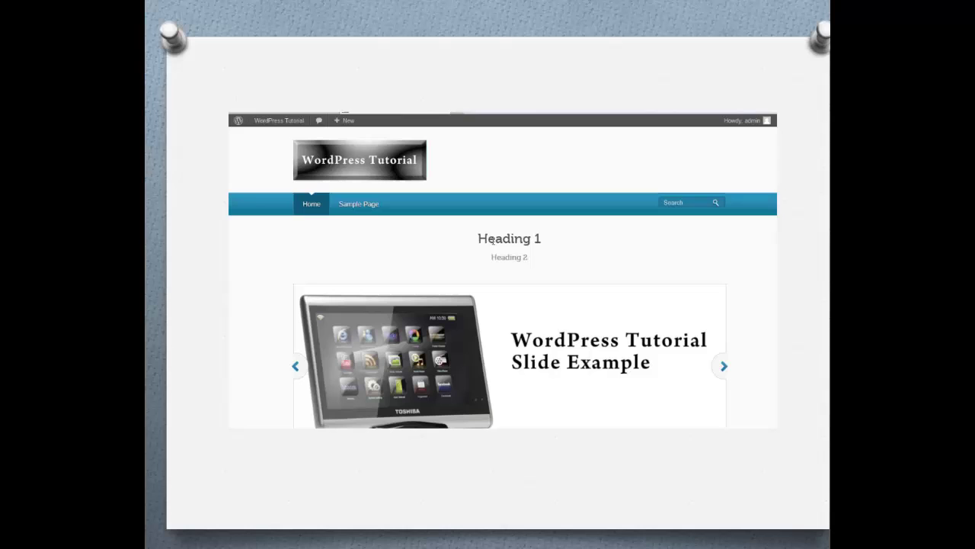
{"action": "scroll", "coordinate": [751, 311], "scroll_direction": "down", "scroll_amount": 1}
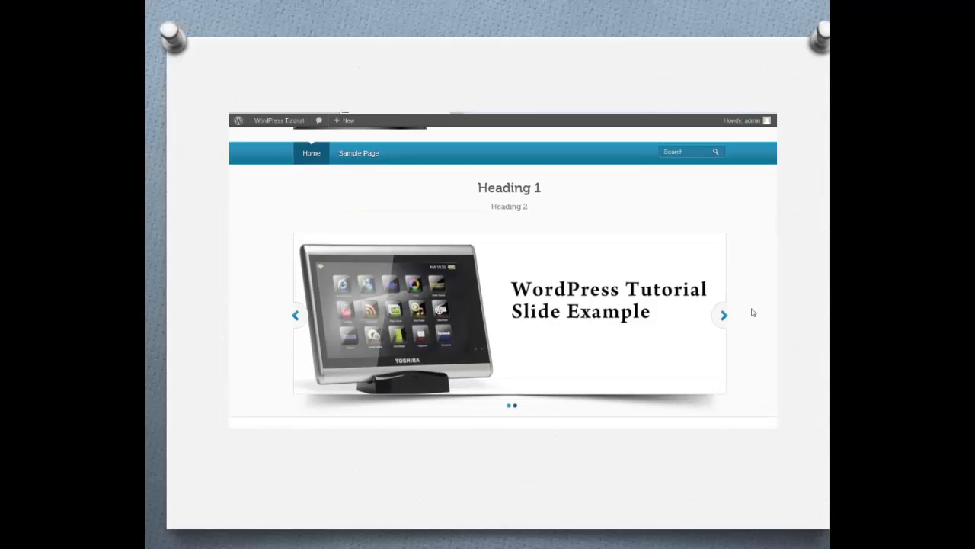
{"action": "left_click", "coordinate": [724, 315]}
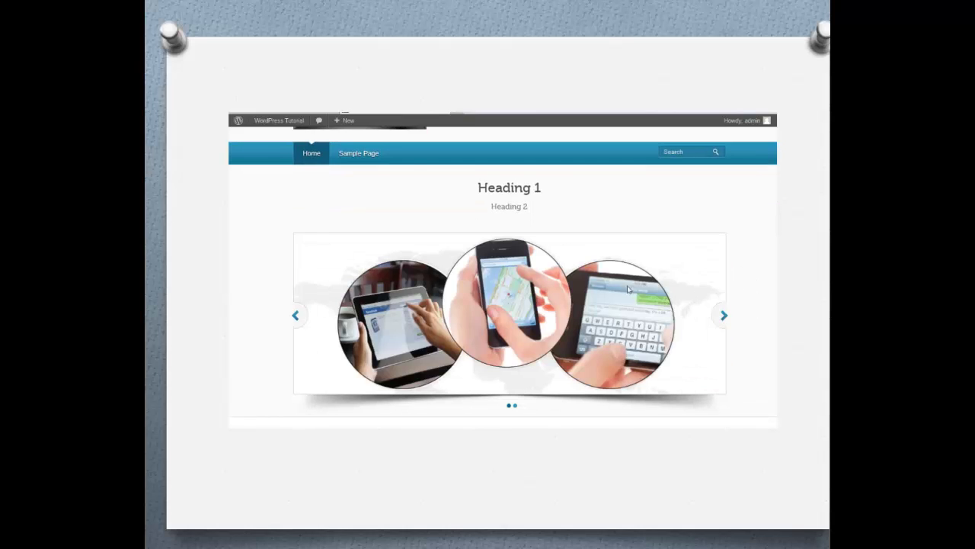
{"action": "left_click", "coordinate": [724, 317]}
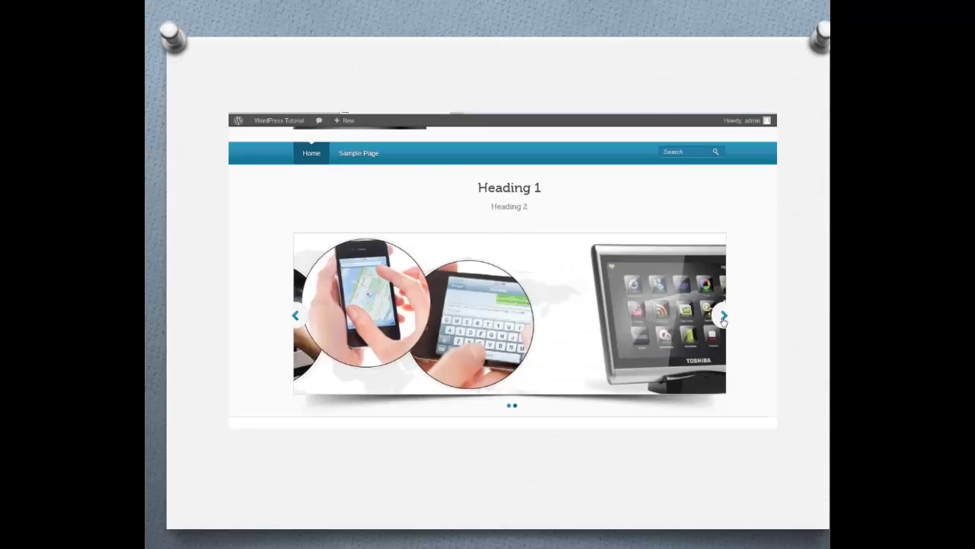
{"action": "scroll", "coordinate": [755, 308], "scroll_direction": "down", "scroll_amount": 4}
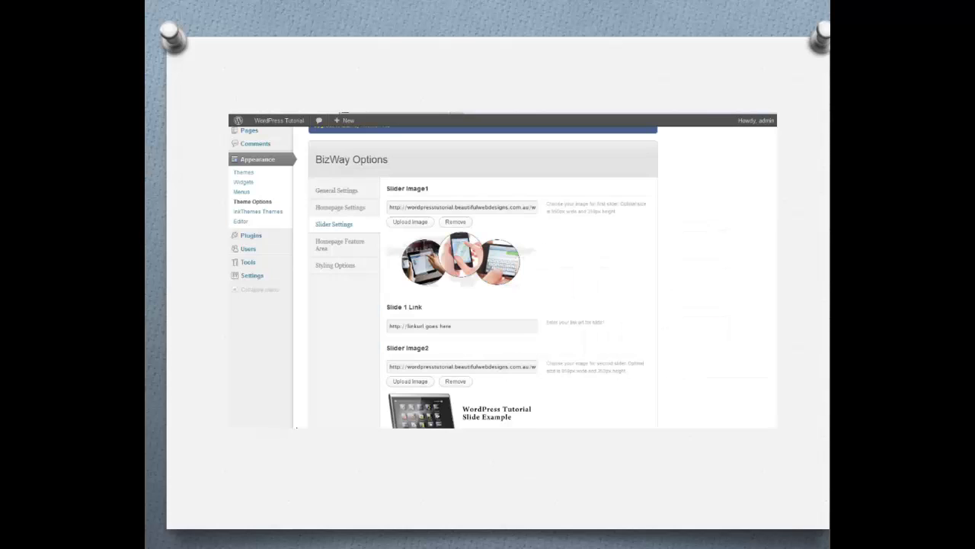
In the Homepage Feature Area, set the first feature heading to "Facebook Marketing" and its description to "A wonderful description of your product goes here!"
{"action": "left_click", "coordinate": [335, 250]}
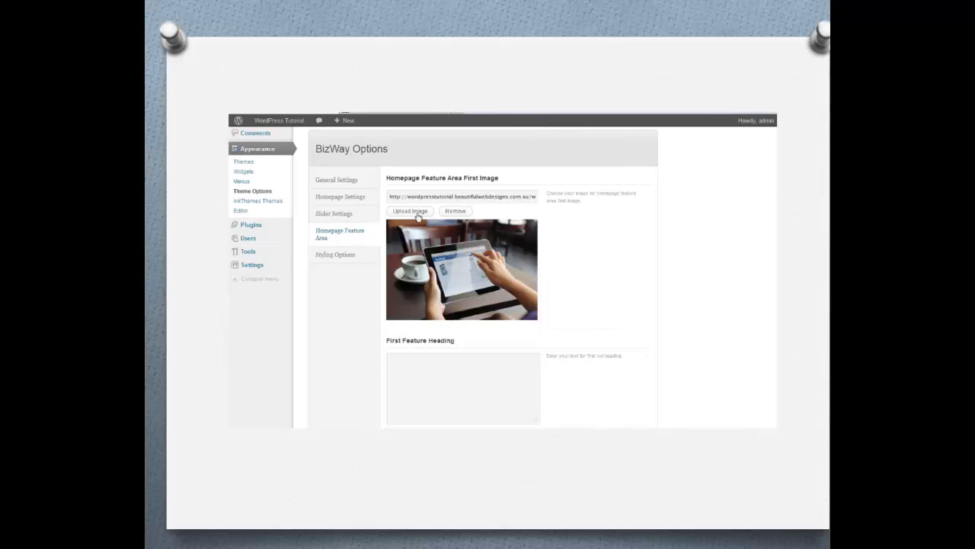
{"action": "left_click", "coordinate": [507, 371]}
{"action": "scroll", "coordinate": [574, 300], "scroll_direction": "down", "scroll_amount": 2}
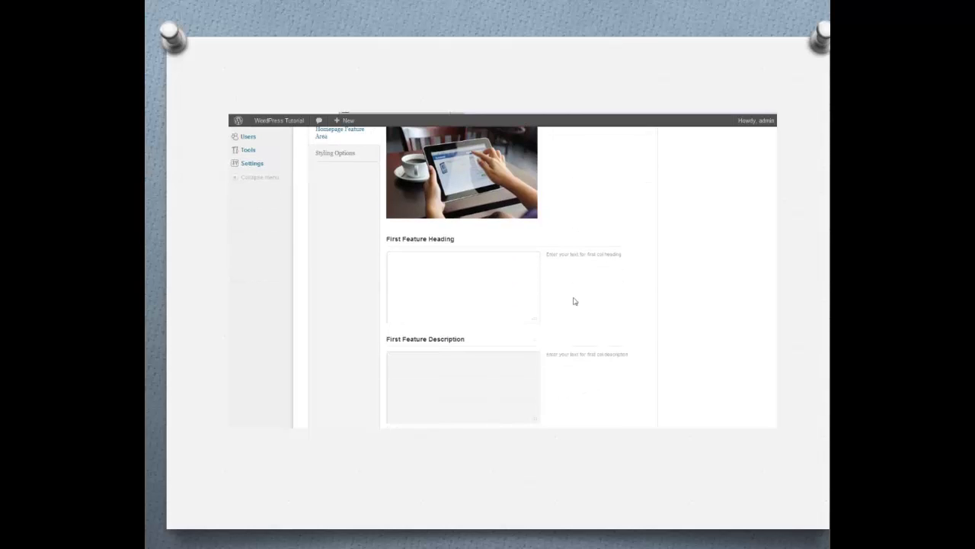
{"action": "type", "text": "Facebook Marketing"}
{"action": "left_click", "coordinate": [493, 372]}
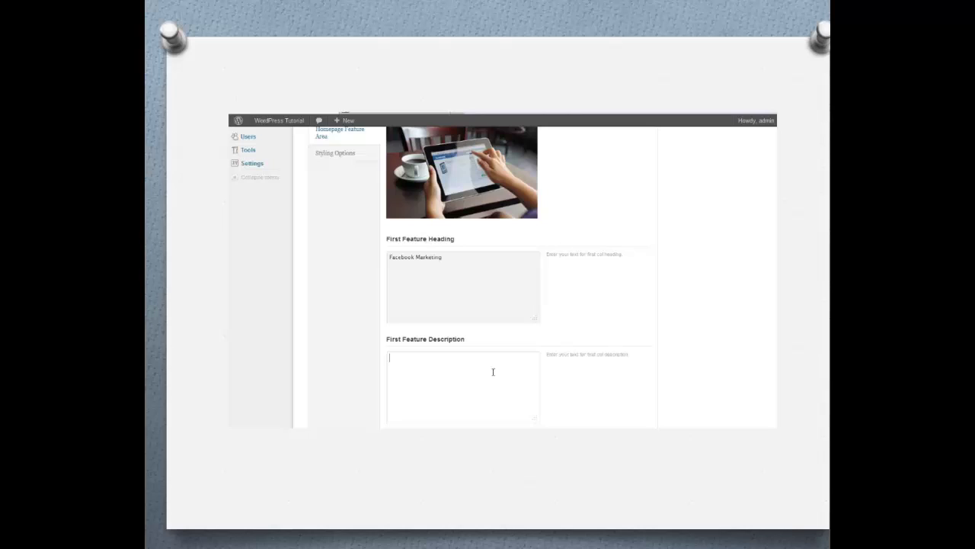
{"action": "type", "text": "A wonderful description of your product goes here!"}
{"action": "left_click", "coordinate": [704, 280]}
Upload the picture 025133-email-is-passe as the second image of the Homepage Feature Area
{"action": "scroll", "coordinate": [701, 285], "scroll_direction": "down", "scroll_amount": 5}
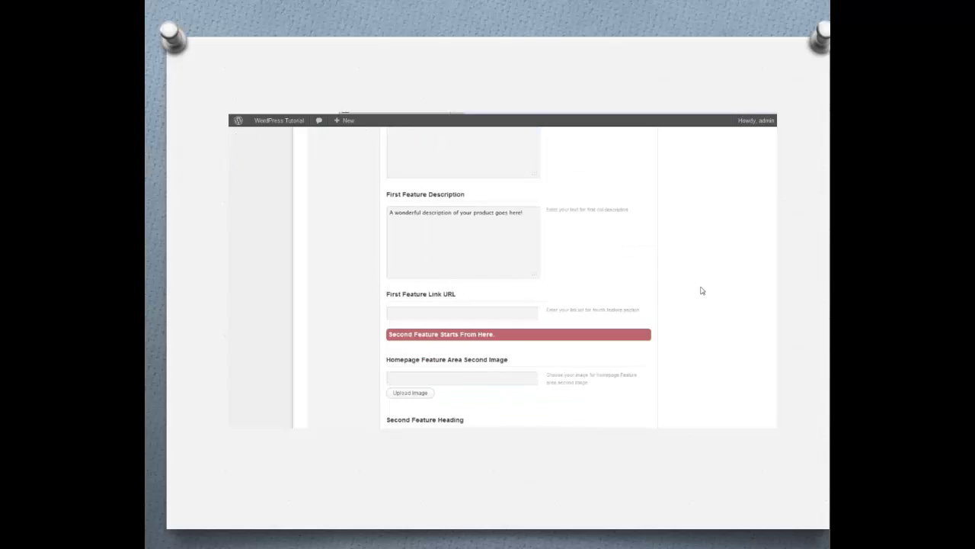
{"action": "left_click", "coordinate": [395, 235]}
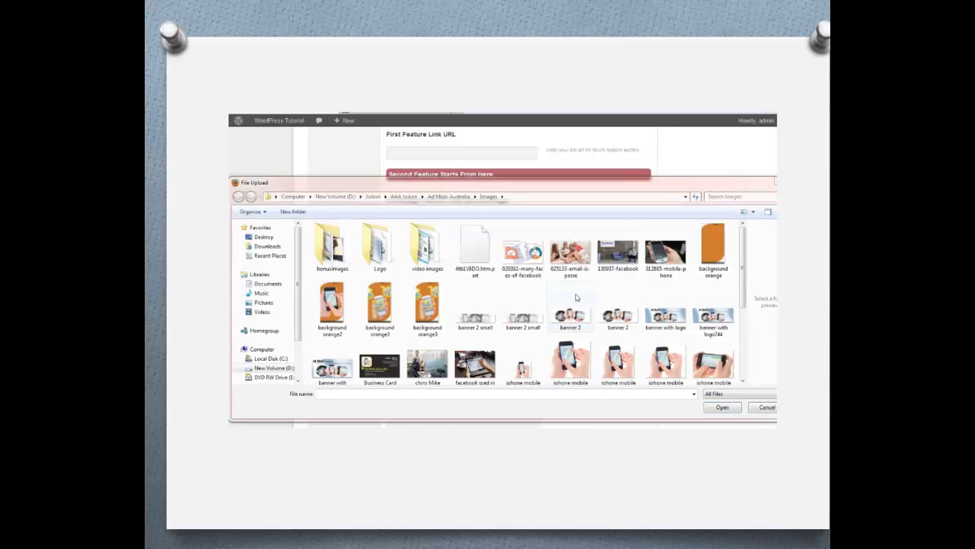
{"action": "left_click", "coordinate": [570, 252]}
{"action": "left_click", "coordinate": [720, 407]}
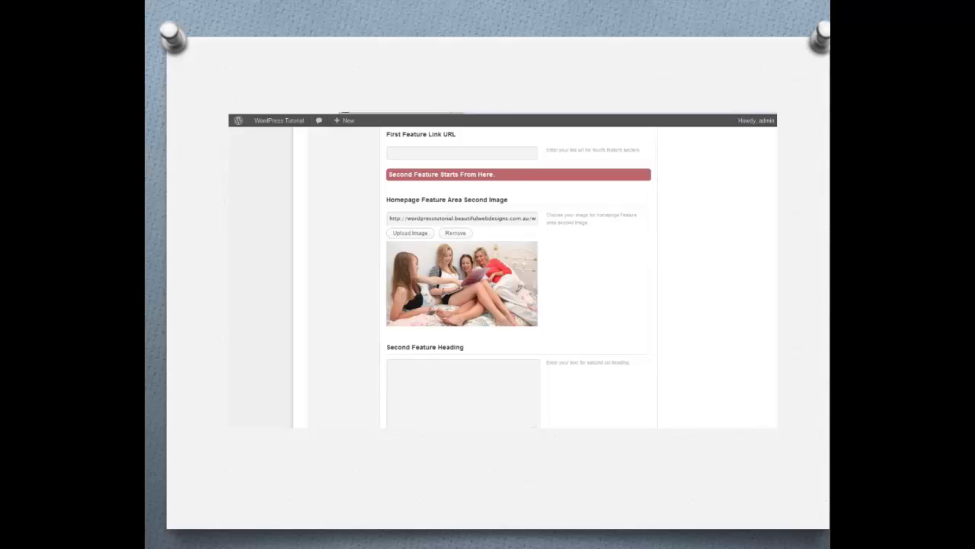
Set the second feature heading to "Social Media" and its description to "Your description"
{"action": "left_click", "coordinate": [426, 373]}
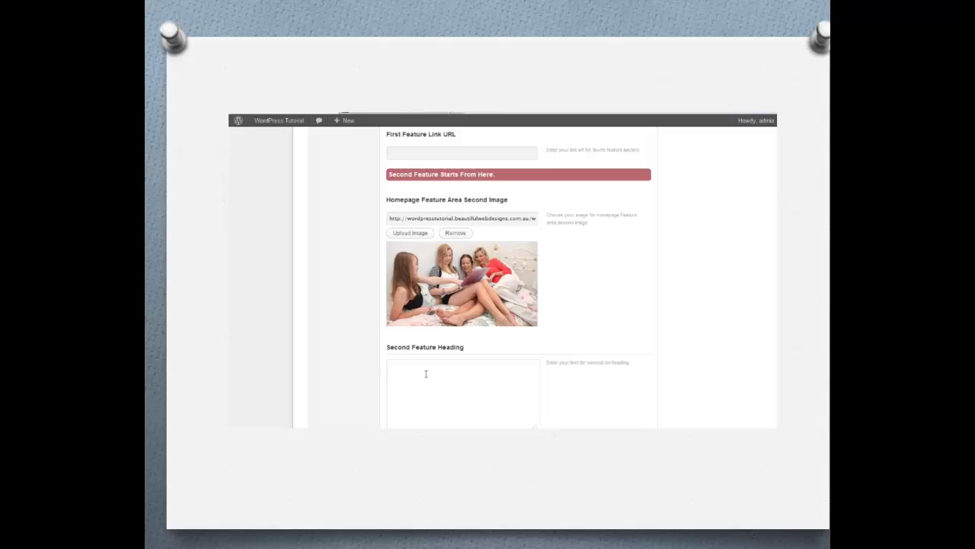
{"action": "type", "text": "Social Media"}
{"action": "left_click", "coordinate": [729, 342]}
{"action": "scroll", "coordinate": [730, 343], "scroll_direction": "down", "scroll_amount": 1}
{"action": "scroll", "coordinate": [729, 343], "scroll_direction": "down", "scroll_amount": 2}
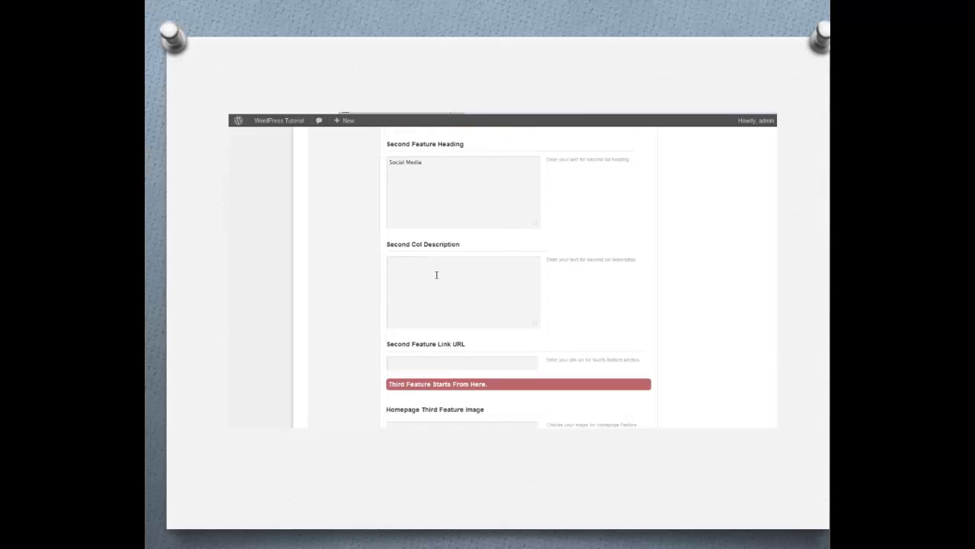
{"action": "left_click", "coordinate": [432, 275]}
{"action": "type", "text": "Your"}
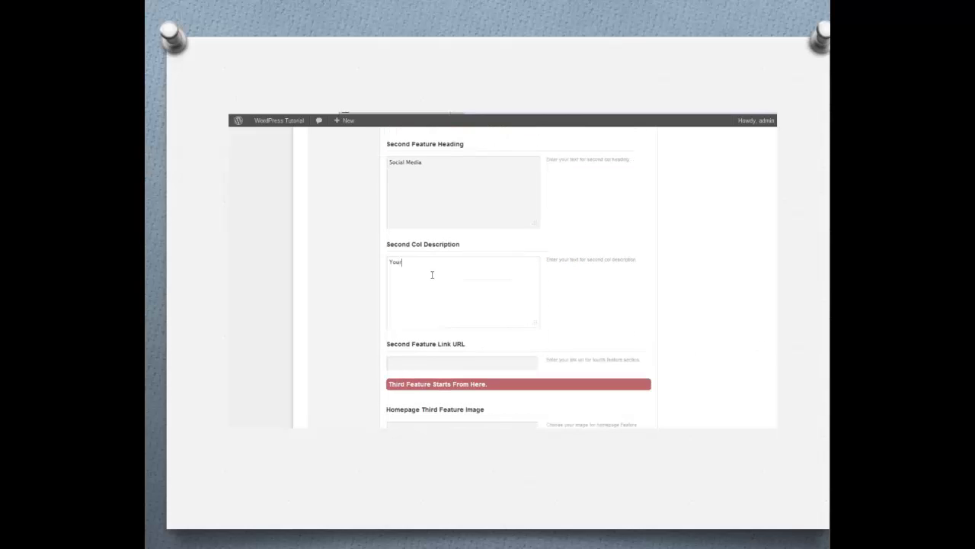
{"action": "type", "text": " description"}
{"action": "key", "text": "BackSpace"}
{"action": "key", "text": "BackSpace"}
{"action": "key", "text": "BackSpace"}
{"action": "key", "text": "BackSpace"}
{"action": "key", "text": "BackSpace"}
{"action": "key", "text": "BackSpace"}
{"action": "type", "text": "iption"}
{"action": "key", "text": "Tab"}
{"action": "type", "text": "htt"}
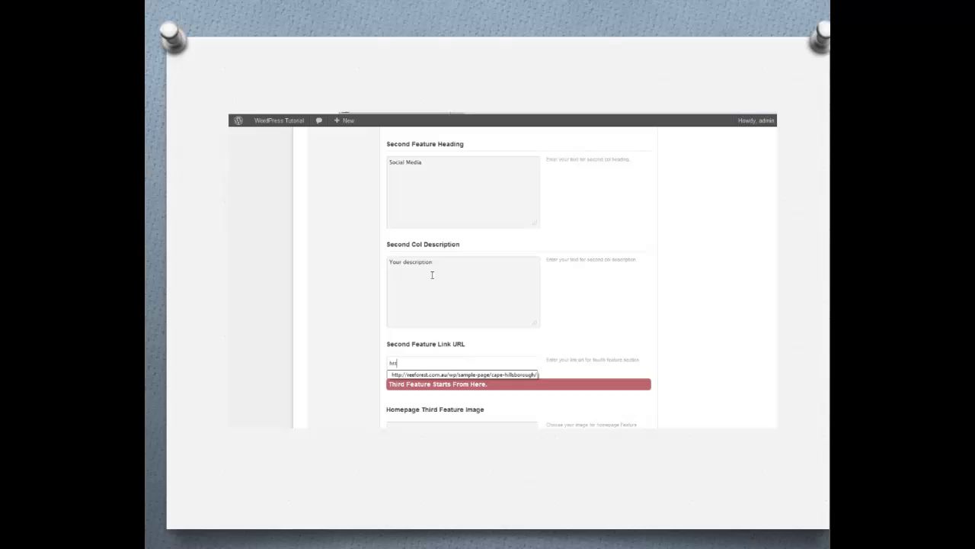
{"action": "type", "text": "p://linkurl"}
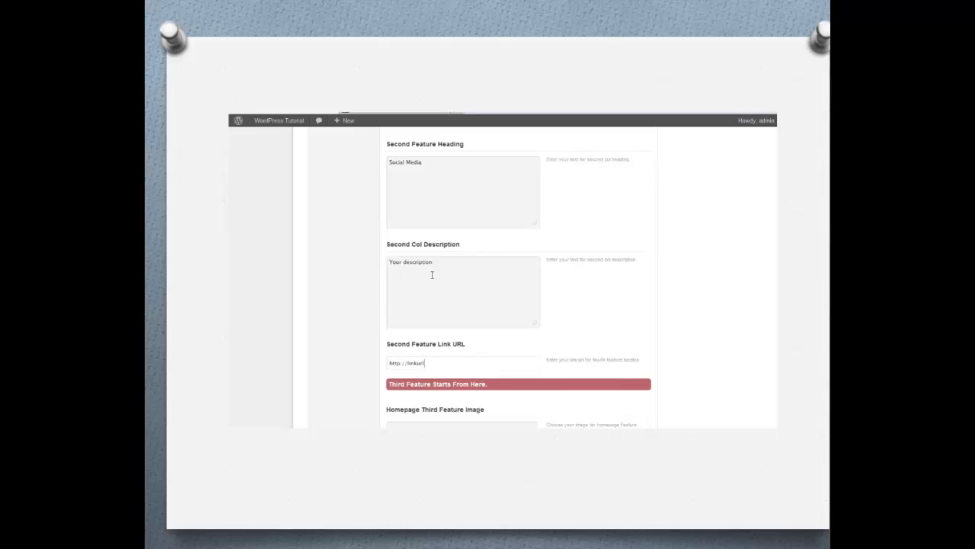
{"action": "scroll", "coordinate": [328, 391], "scroll_direction": "down", "scroll_amount": 4}
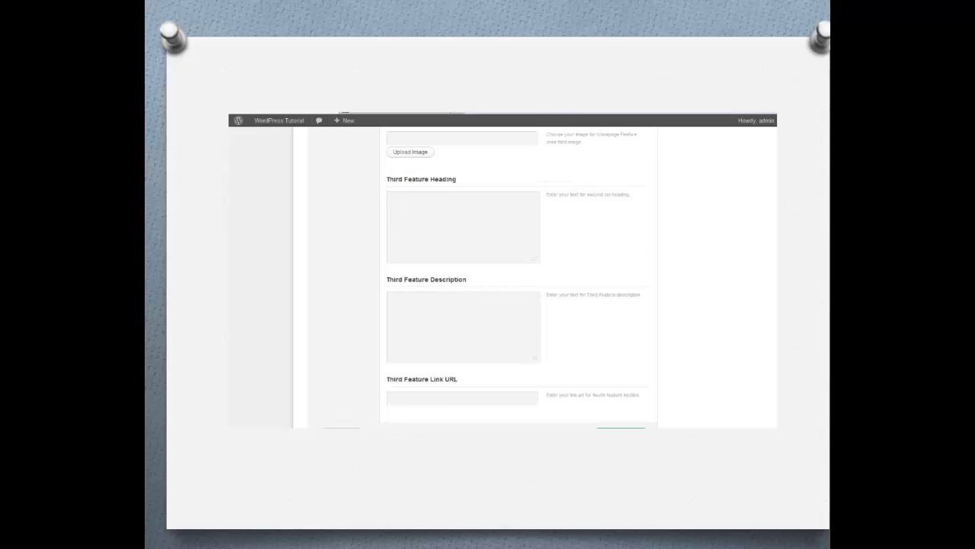
{"action": "key", "text": "Return"}
{"action": "scroll", "coordinate": [274, 394], "scroll_direction": "up", "scroll_amount": 8}
{"action": "scroll", "coordinate": [266, 337], "scroll_direction": "up", "scroll_amount": 6}
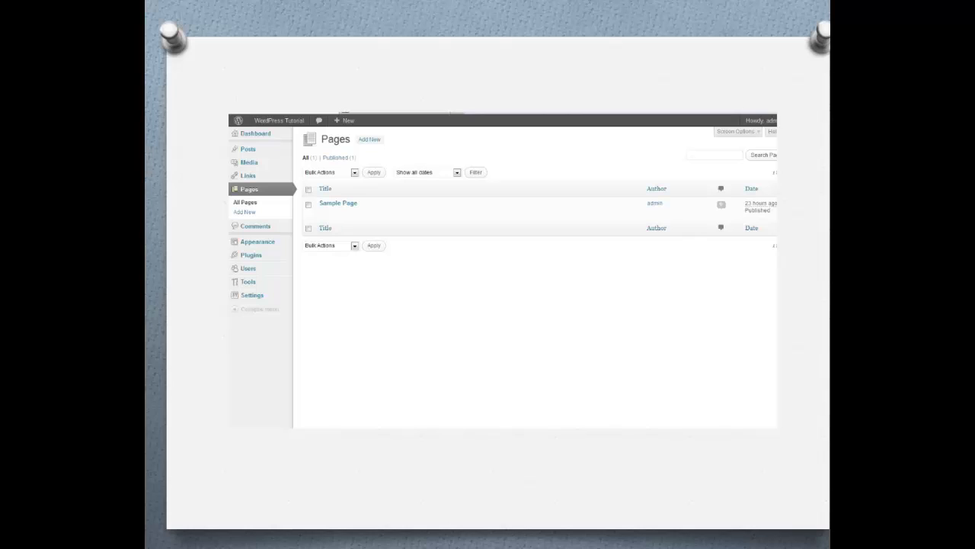
Add the Recent Comments widget to the Secondary Widget Area
{"action": "mouse_move", "coordinate": [336, 213]}
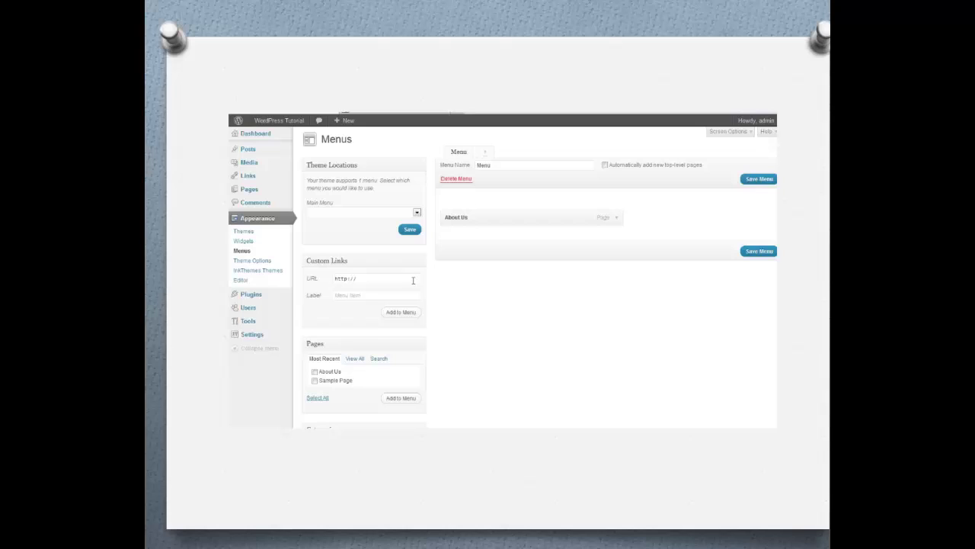
{"action": "left_click", "coordinate": [245, 241]}
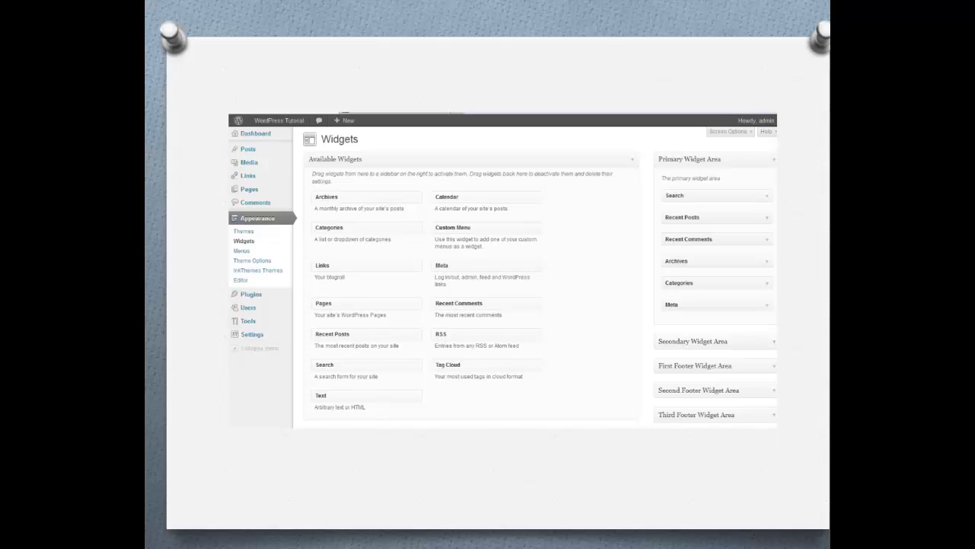
{"action": "left_click", "coordinate": [697, 343]}
{"action": "left_click_drag", "start_coordinate": [473, 304], "coordinate": [690, 375]}
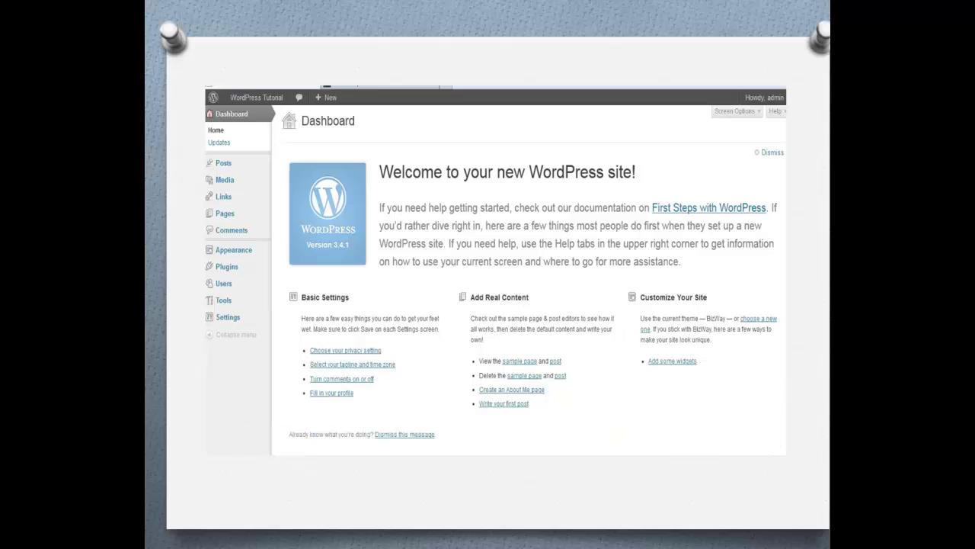
Start a new post and paste in the text of the Word article on the benefits of having an effective website
{"action": "mouse_move", "coordinate": [234, 220]}
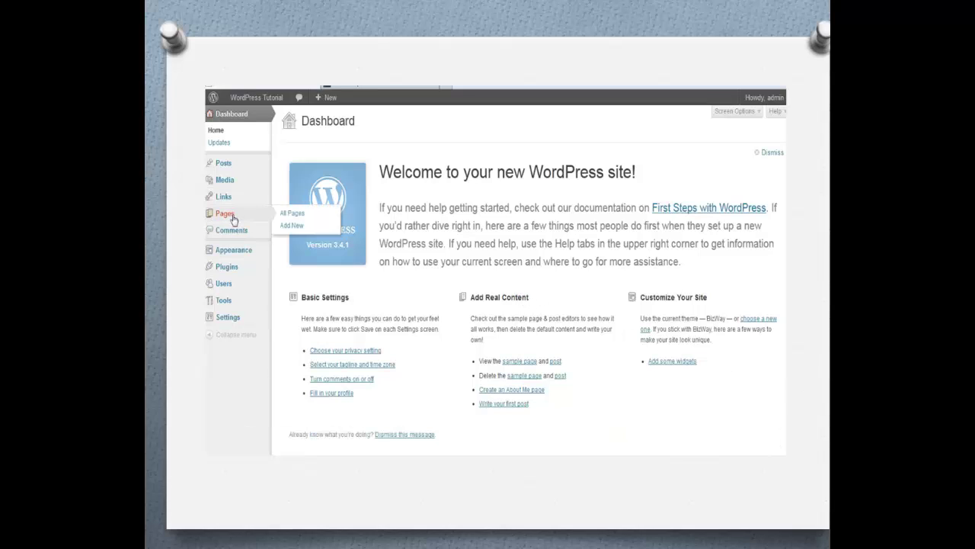
{"action": "mouse_move", "coordinate": [221, 168]}
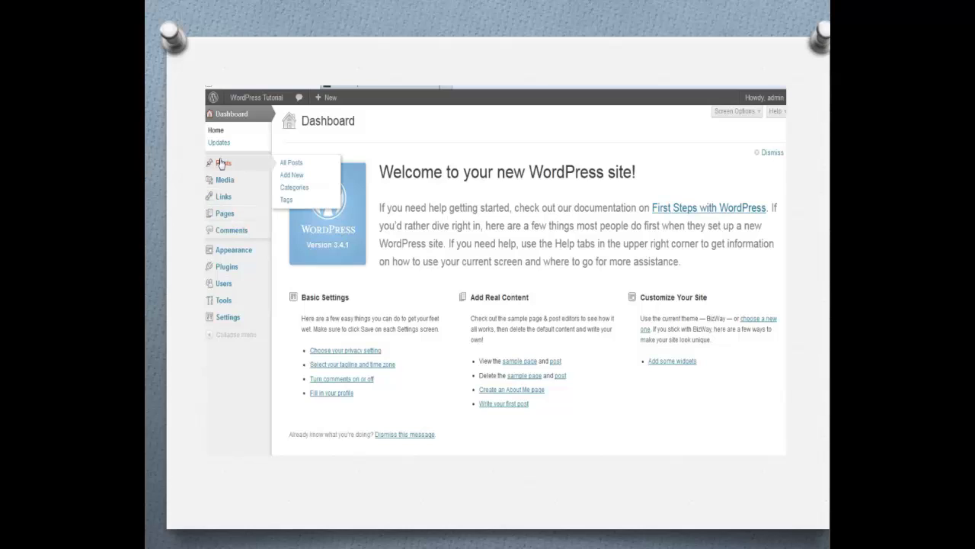
{"action": "left_click", "coordinate": [292, 176]}
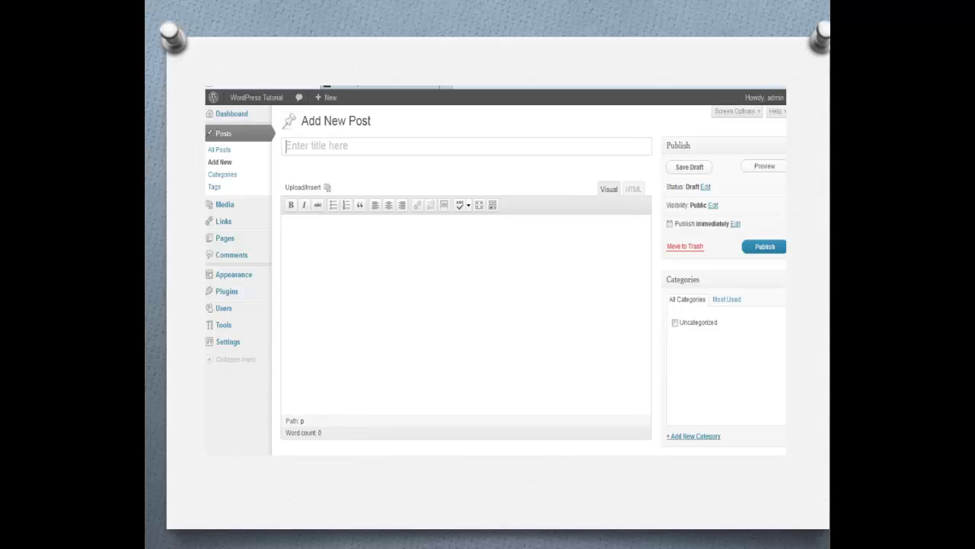
{"action": "key", "text": "alt+Tab"}
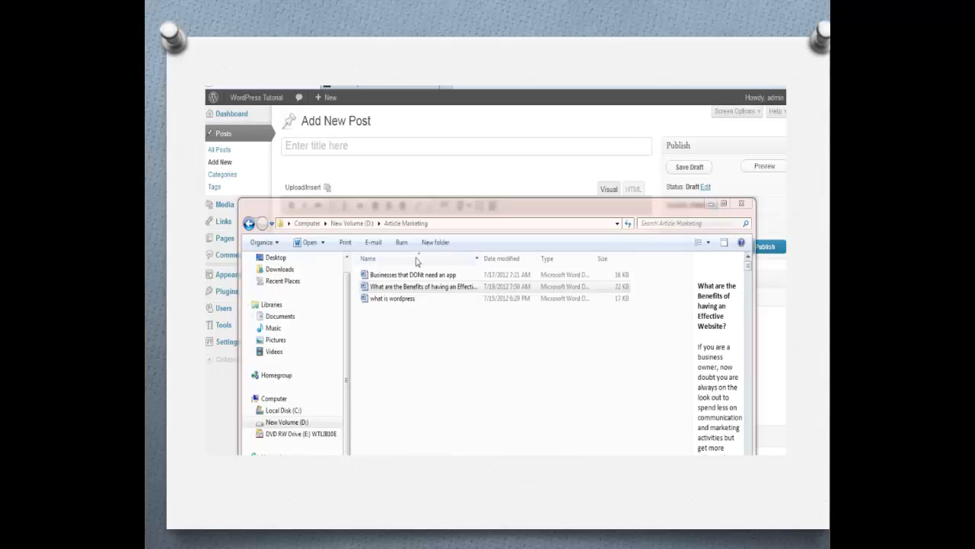
{"action": "left_click", "coordinate": [402, 292]}
{"action": "double_click", "coordinate": [401, 292]}
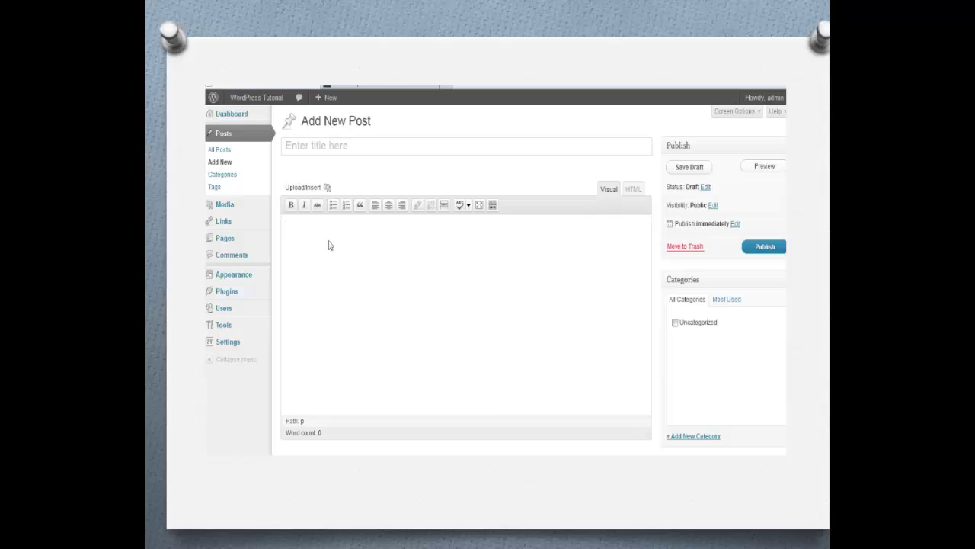
{"action": "key", "text": "ctrl+v"}
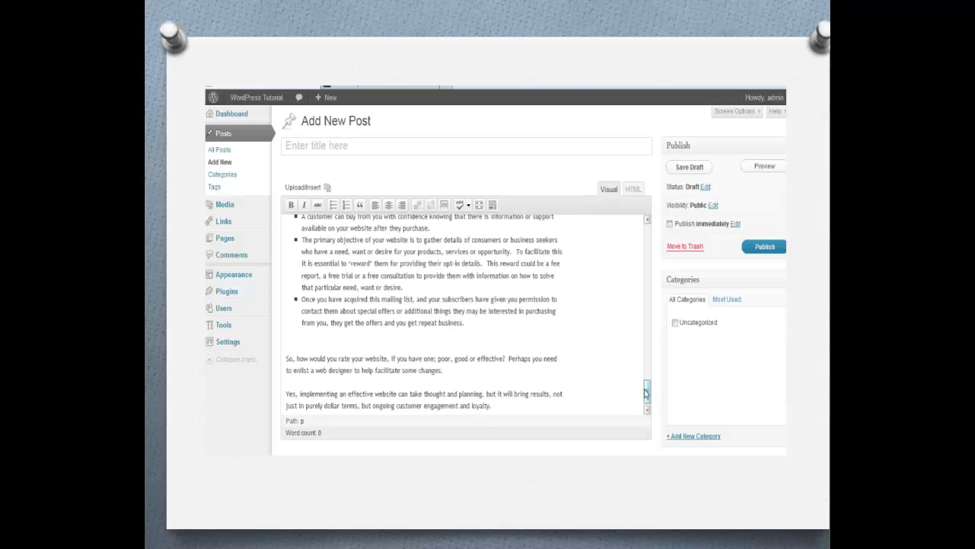
Move the headline "What are the Benefits of having an Effective Website?" from the post body into the title
{"action": "left_click_drag", "start_coordinate": [646, 393], "coordinate": [646, 236]}
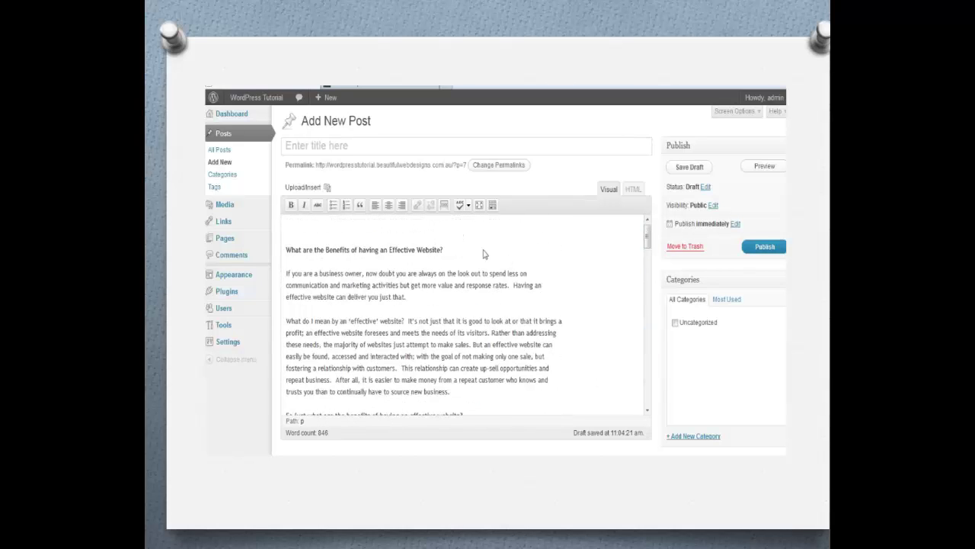
{"action": "left_click_drag", "start_coordinate": [443, 249], "coordinate": [281, 256]}
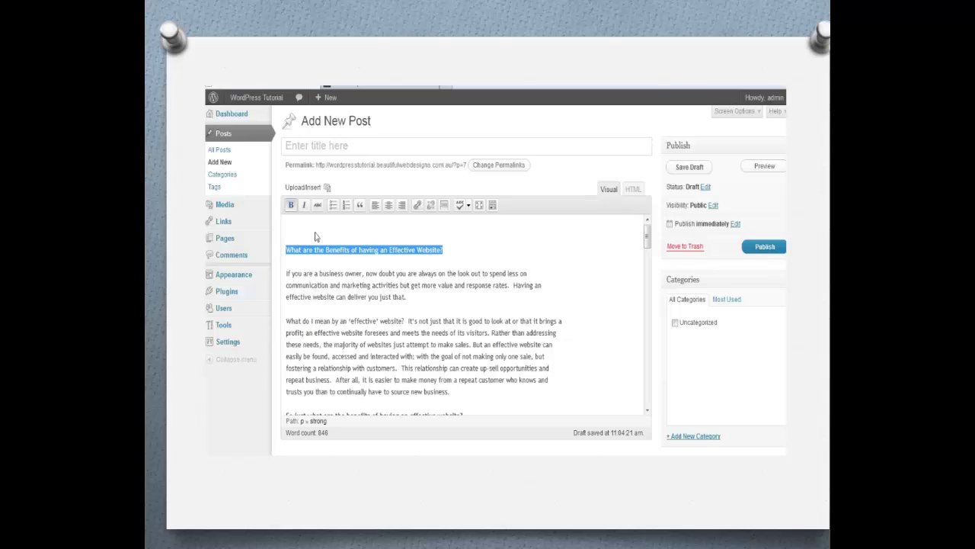
{"action": "right_click", "coordinate": [329, 259]}
{"action": "left_click", "coordinate": [334, 276]}
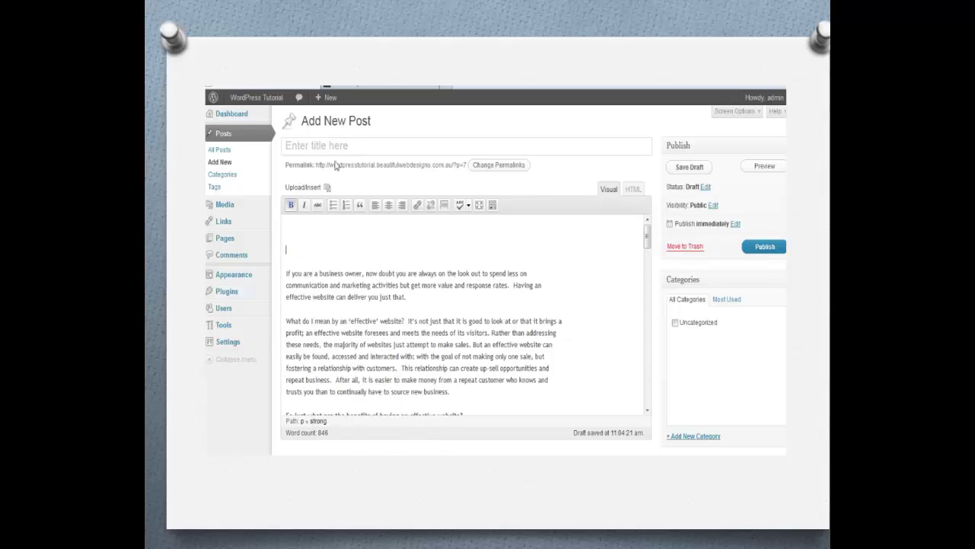
{"action": "right_click", "coordinate": [327, 146]}
{"action": "left_click", "coordinate": [352, 196]}
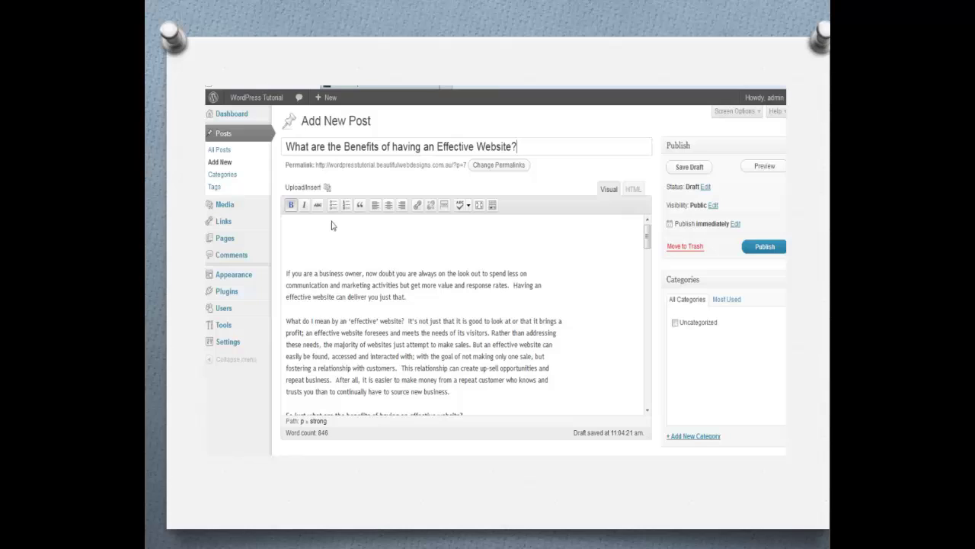
Remove the blank lines above the first paragraph of the post body and save the post as a draft
{"action": "key", "text": "Delete"}
{"action": "key", "text": "Delete"}
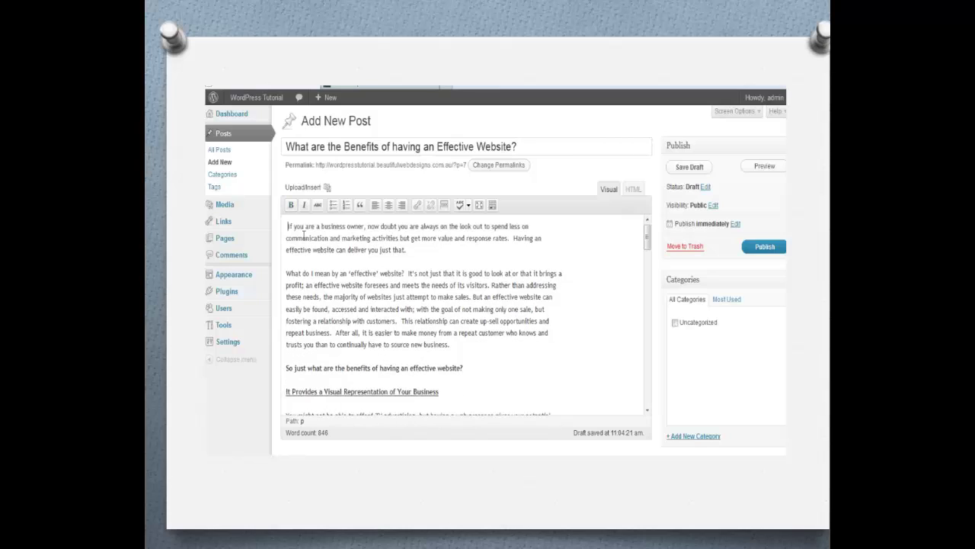
{"action": "key", "text": "Delete"}
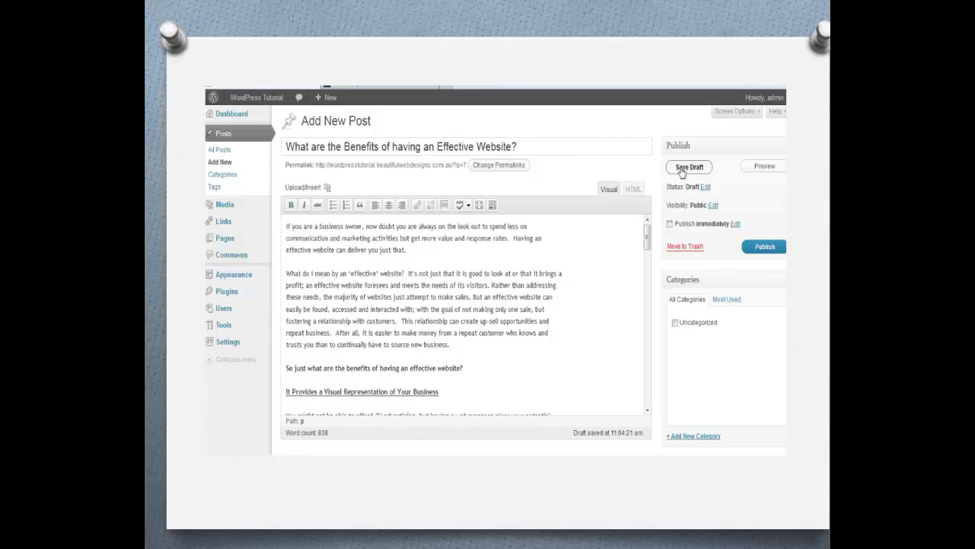
{"action": "left_click", "coordinate": [690, 167]}
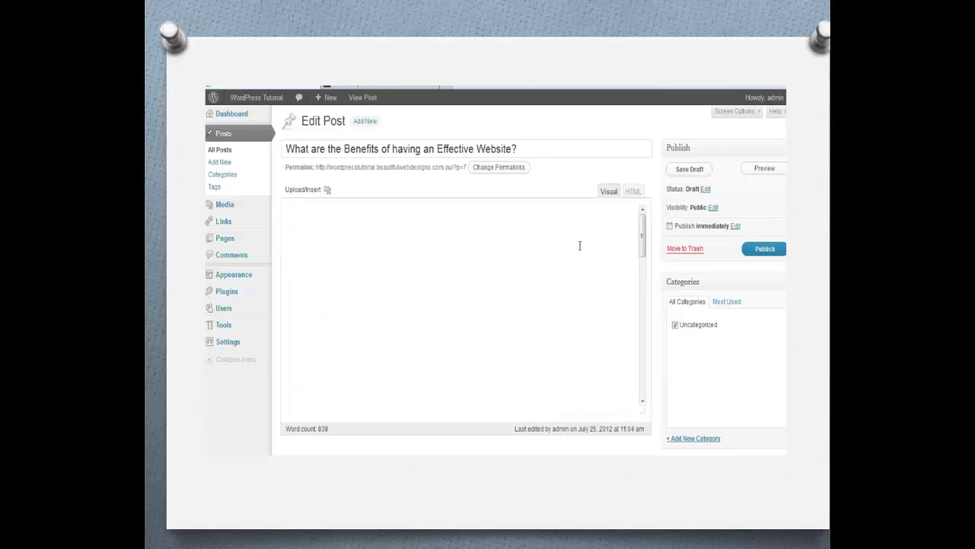
Preview the draft post and review its text and headings on the site
{"action": "left_click", "coordinate": [762, 168]}
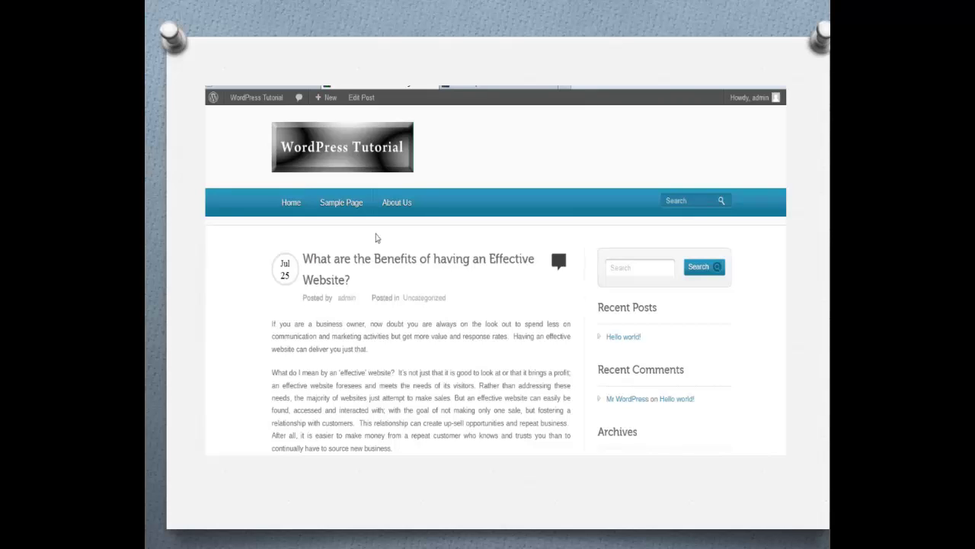
{"action": "scroll", "coordinate": [464, 288], "scroll_direction": "down", "scroll_amount": 5}
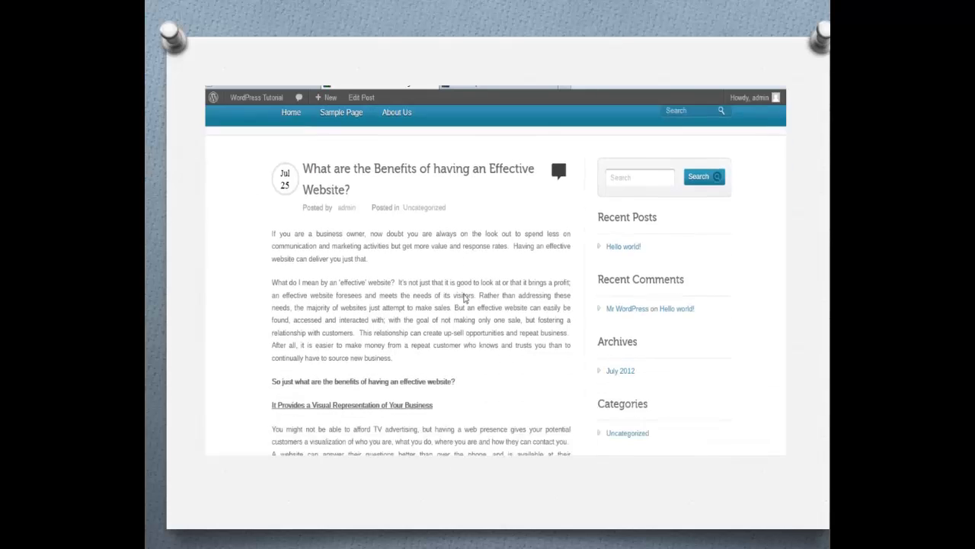
{"action": "scroll", "coordinate": [464, 293], "scroll_direction": "down", "scroll_amount": 4}
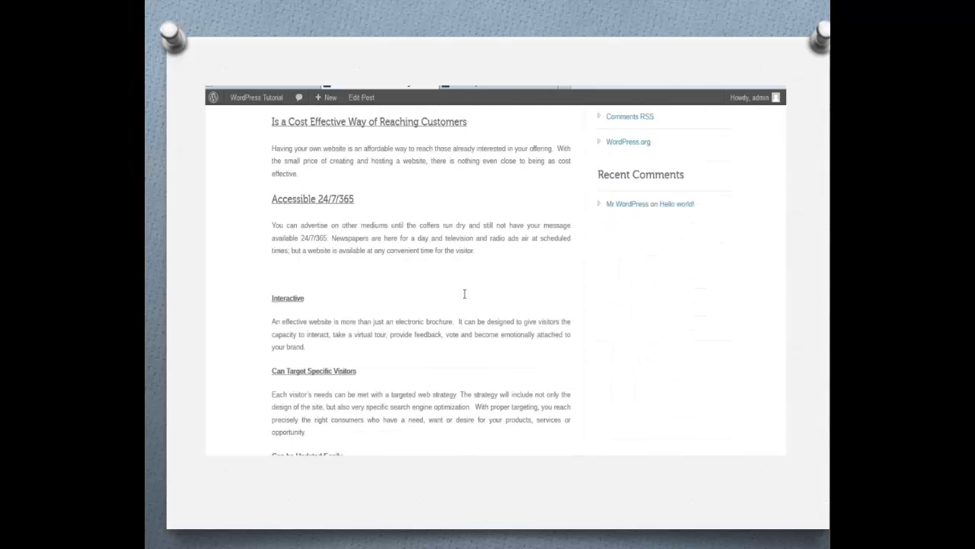
{"action": "scroll", "coordinate": [352, 402], "scroll_direction": "down", "scroll_amount": 4}
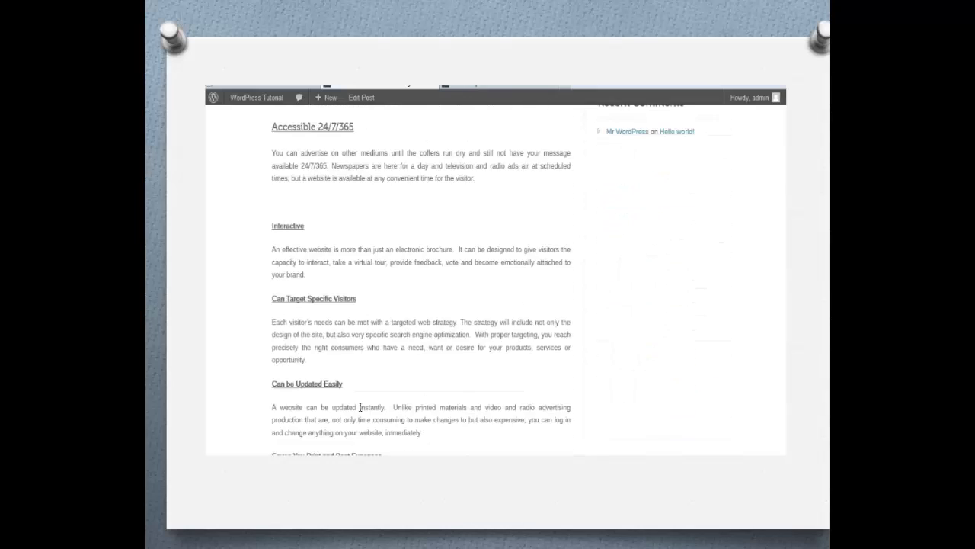
{"action": "scroll", "coordinate": [384, 365], "scroll_direction": "up", "scroll_amount": 4}
{"action": "scroll", "coordinate": [371, 308], "scroll_direction": "up", "scroll_amount": 10}
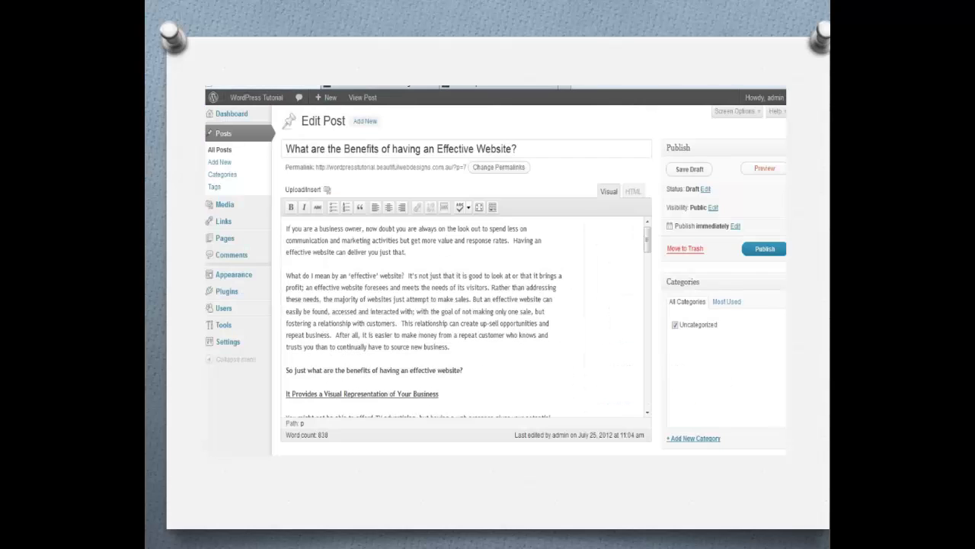
Publish the post and set the site's permalink structure to Post name
{"action": "left_click", "coordinate": [761, 251]}
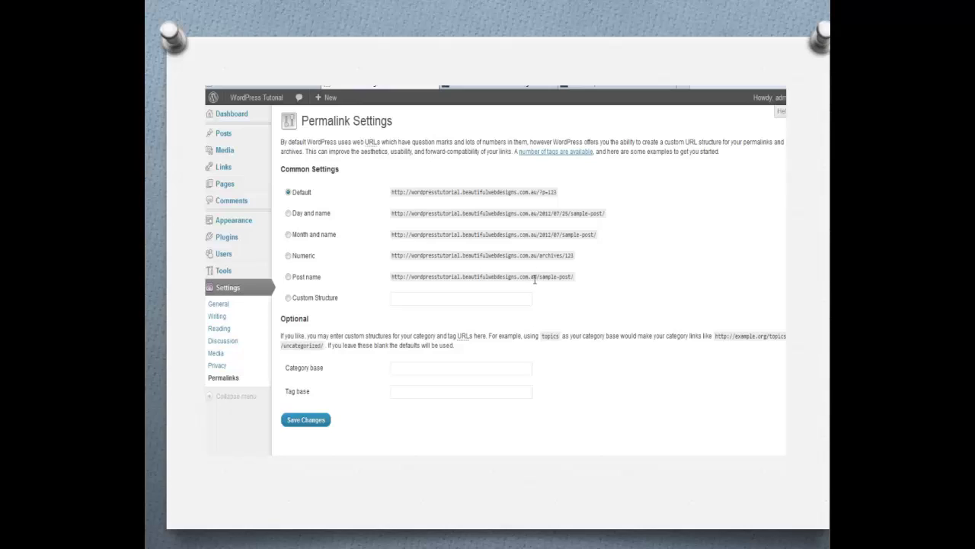
{"action": "left_click", "coordinate": [288, 276]}
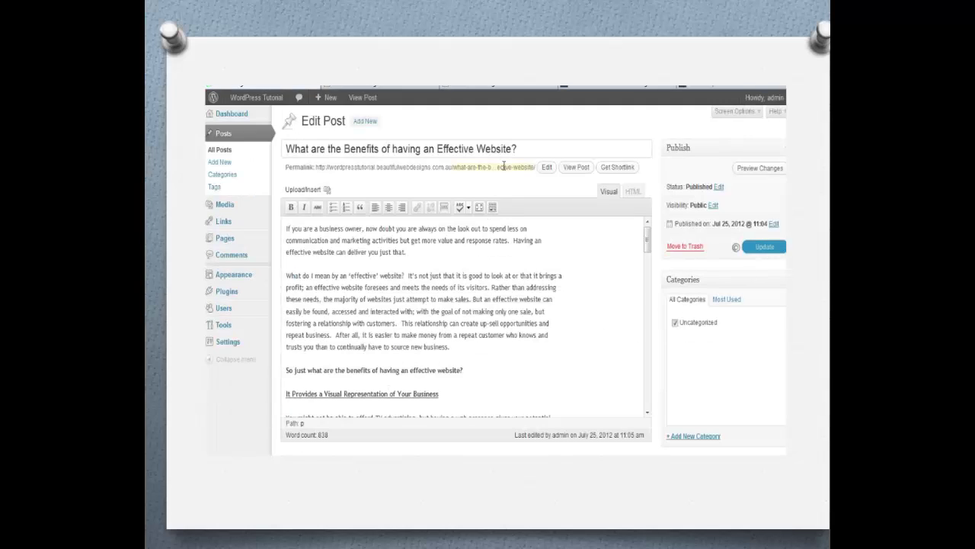
Change the post's permalink slug to "benefitseffectivewebsite" and update the post
{"action": "left_click", "coordinate": [546, 168]}
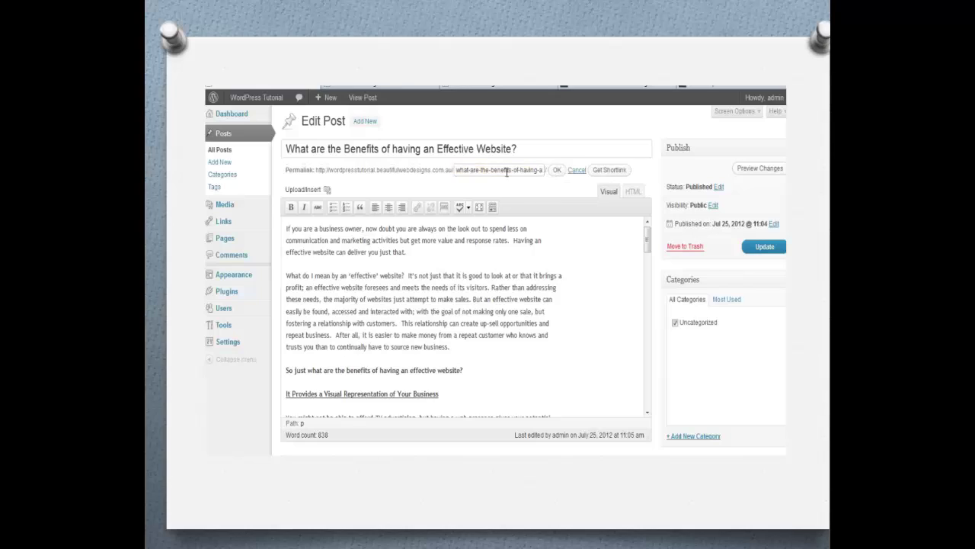
{"action": "left_click_drag", "start_coordinate": [456, 169], "coordinate": [544, 169]}
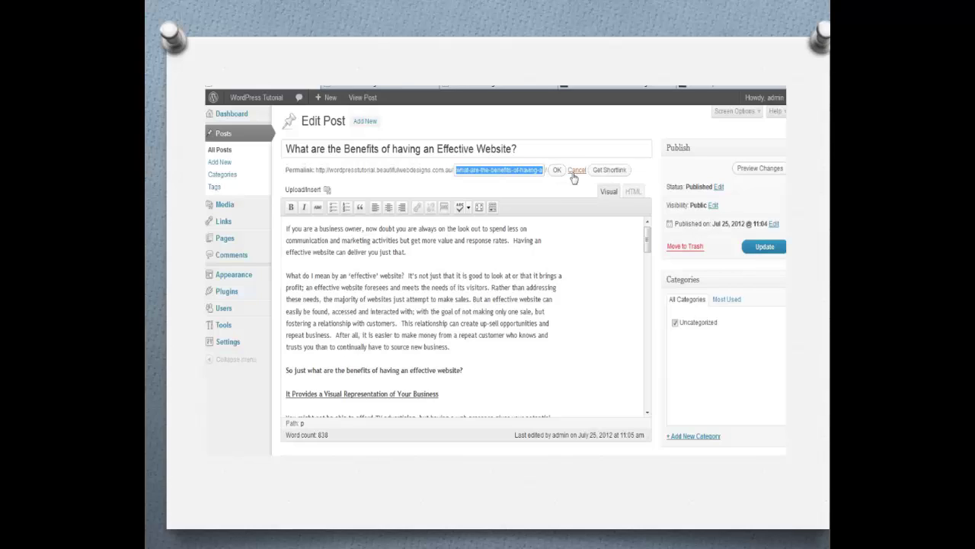
{"action": "key", "text": "BackSpace"}
{"action": "type", "text": "ben"}
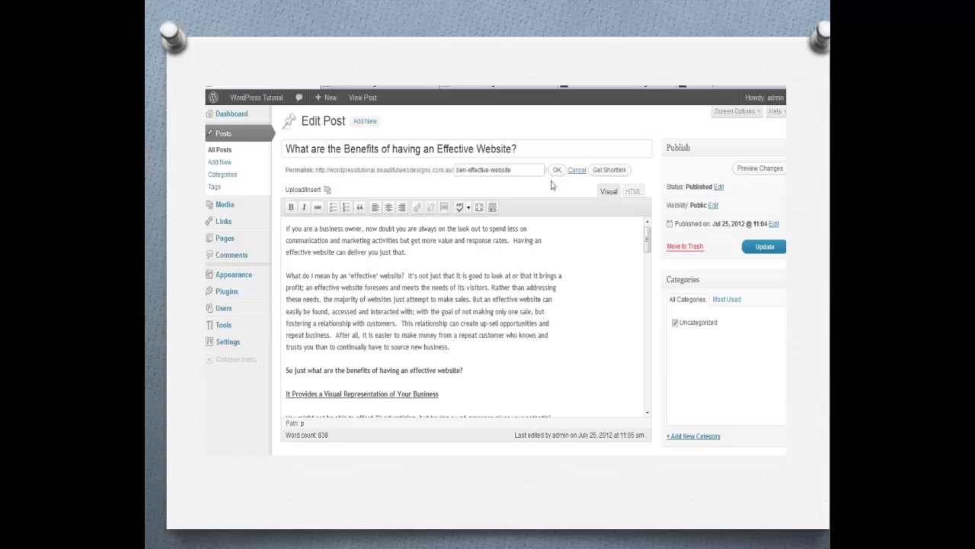
{"action": "type", "text": "efits"}
{"action": "key", "text": "Delete"}
{"action": "left_click", "coordinate": [557, 170]}
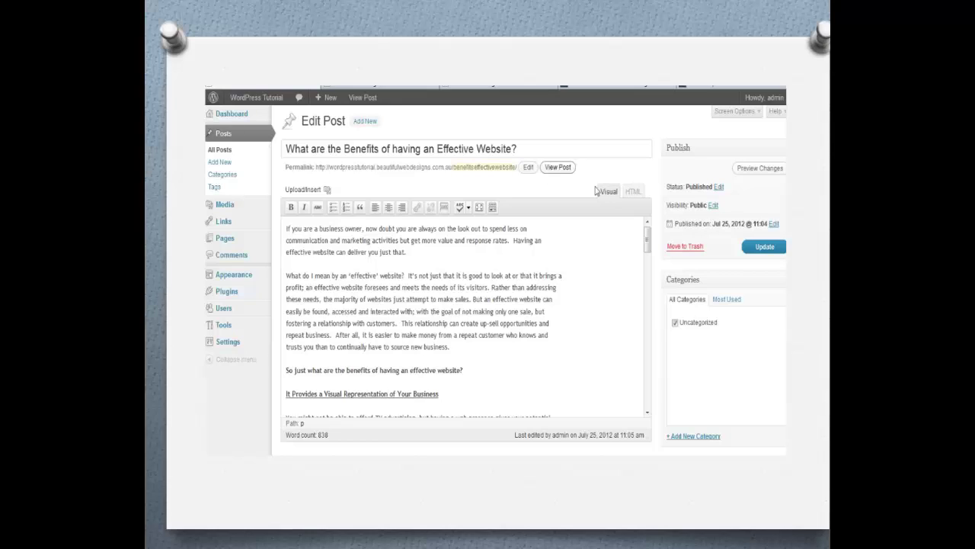
{"action": "left_click", "coordinate": [751, 248]}
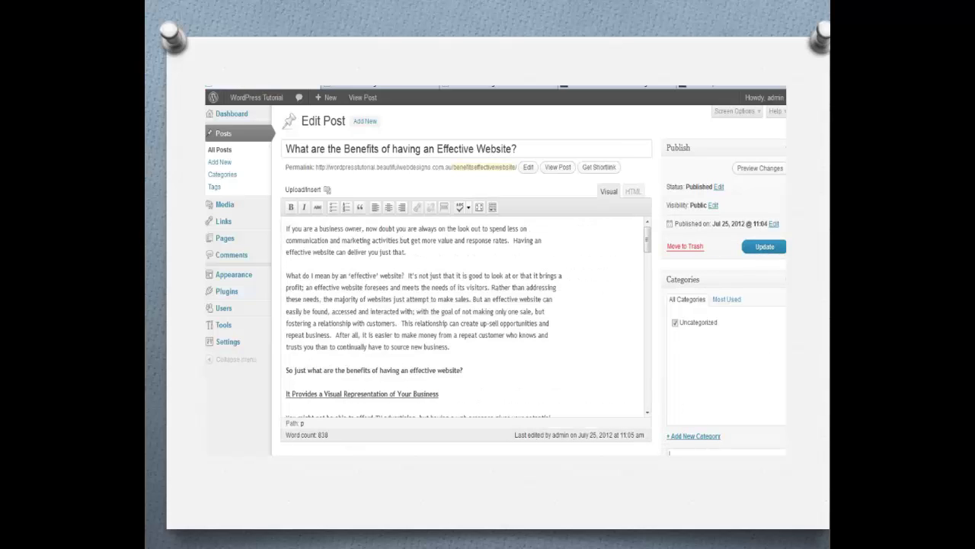
Add a new category "web design" to the post and remove it from Uncategorized
{"action": "scroll", "coordinate": [688, 380], "scroll_direction": "down", "scroll_amount": 3}
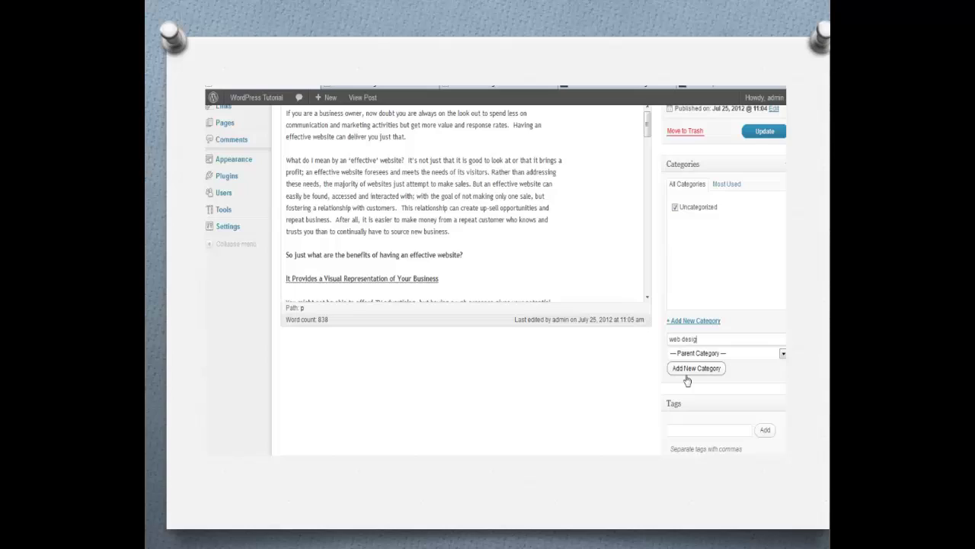
{"action": "left_click", "coordinate": [688, 371]}
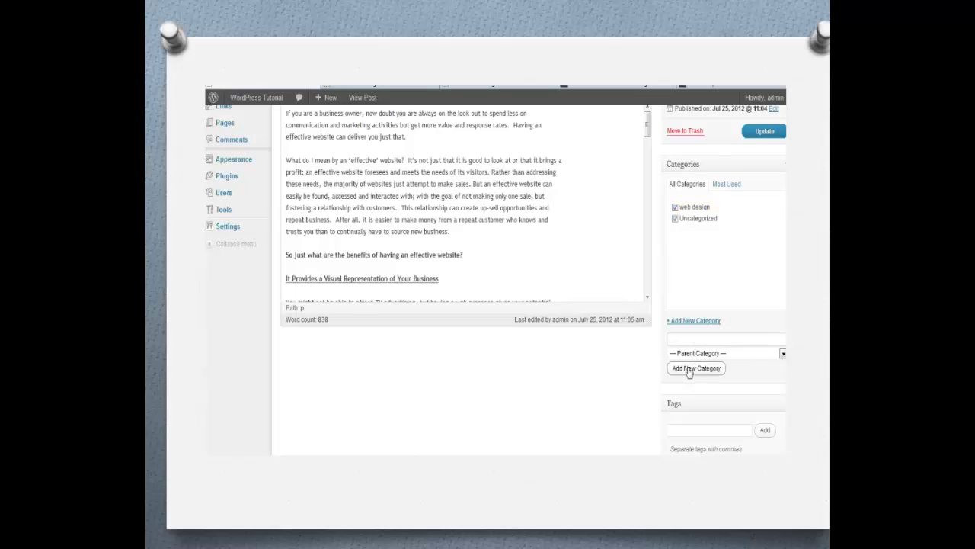
{"action": "left_click", "coordinate": [675, 219]}
Add the tags "web design", "web building" and "website" to the post and update it
{"action": "left_click", "coordinate": [670, 432]}
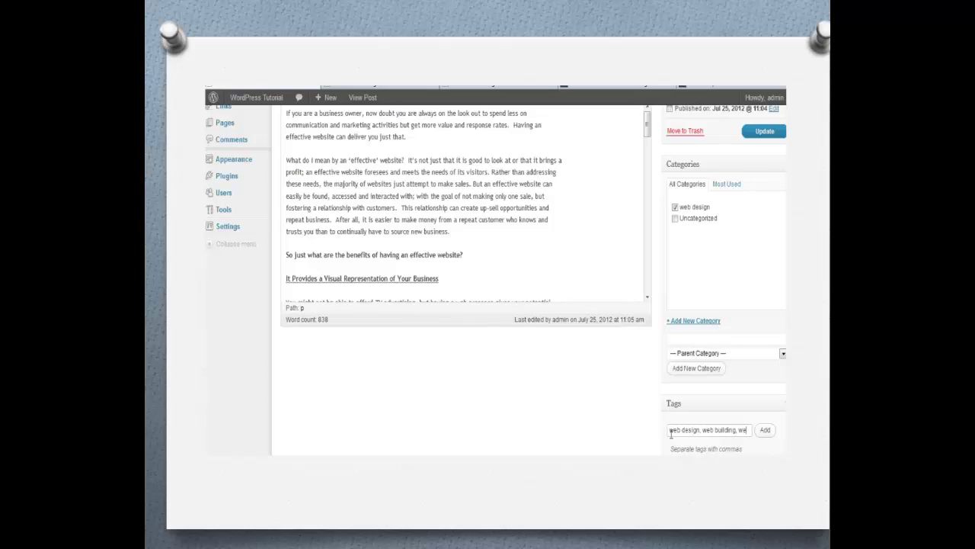
{"action": "type", "text": "site"}
{"action": "left_click", "coordinate": [765, 430]}
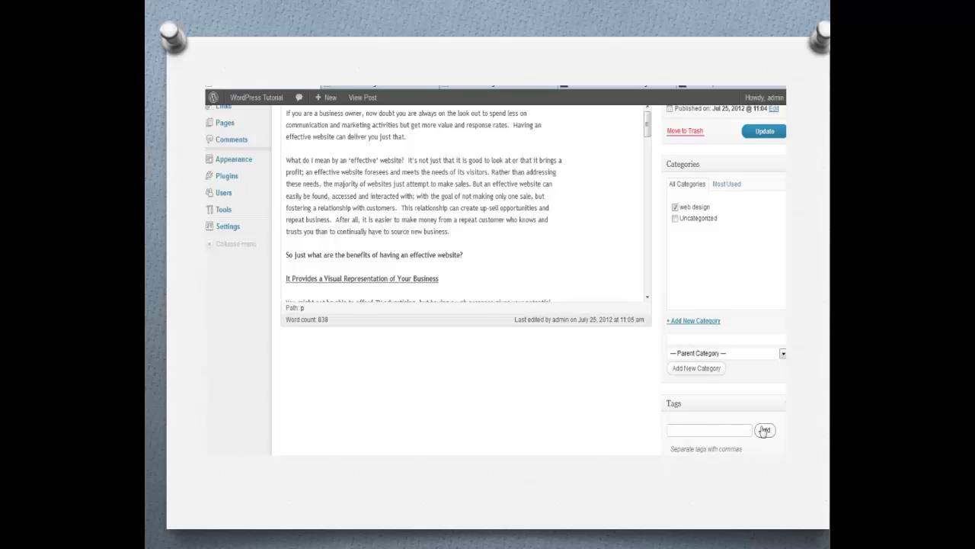
{"action": "left_click", "coordinate": [764, 133]}
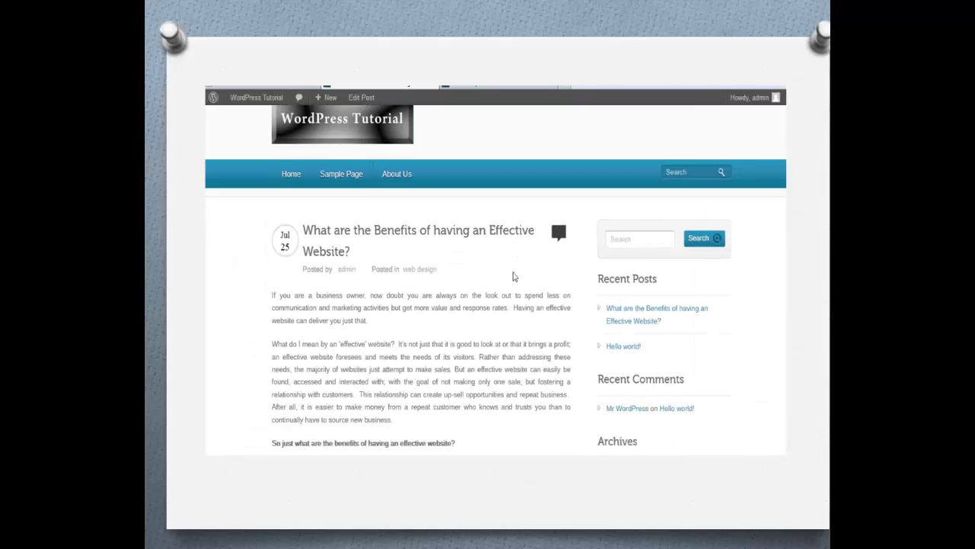
Review the published post on the site, including its category, sidebar links and tags
{"action": "scroll", "coordinate": [515, 277], "scroll_direction": "up", "scroll_amount": 2}
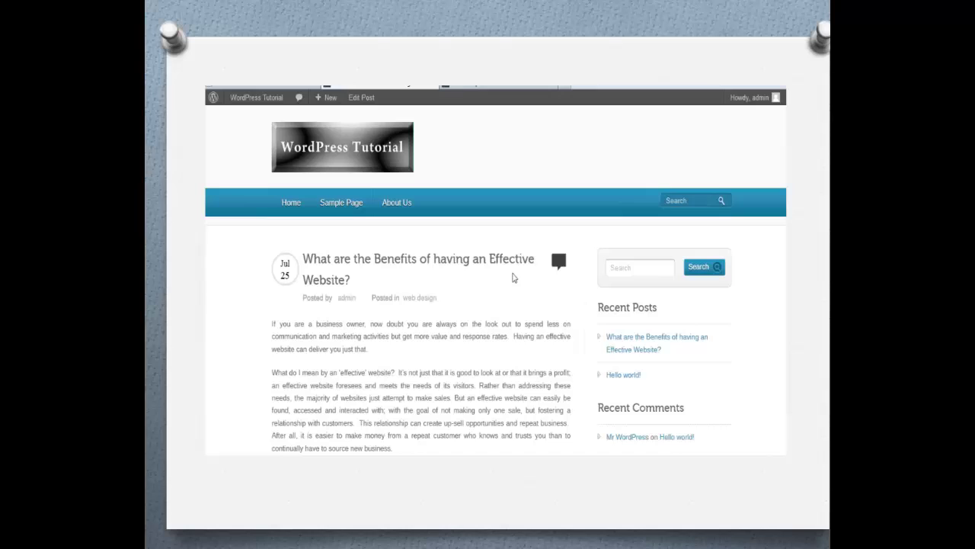
{"action": "scroll", "coordinate": [429, 339], "scroll_direction": "down", "scroll_amount": 10}
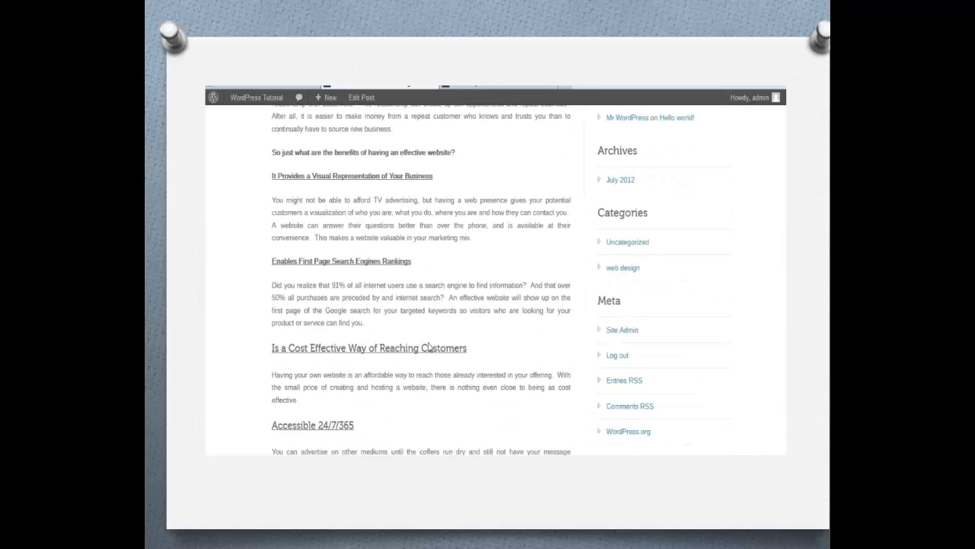
{"action": "scroll", "coordinate": [429, 349], "scroll_direction": "down", "scroll_amount": 10}
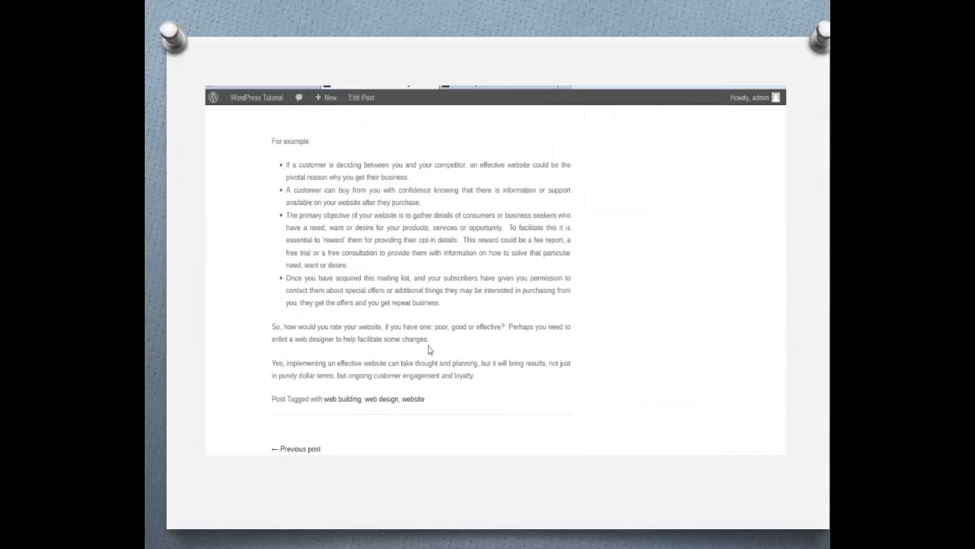
{"action": "scroll", "coordinate": [429, 349], "scroll_direction": "up", "scroll_amount": 5}
{"action": "scroll", "coordinate": [429, 349], "scroll_direction": "down", "scroll_amount": 5}
{"action": "scroll", "coordinate": [428, 367], "scroll_direction": "down", "scroll_amount": 5}
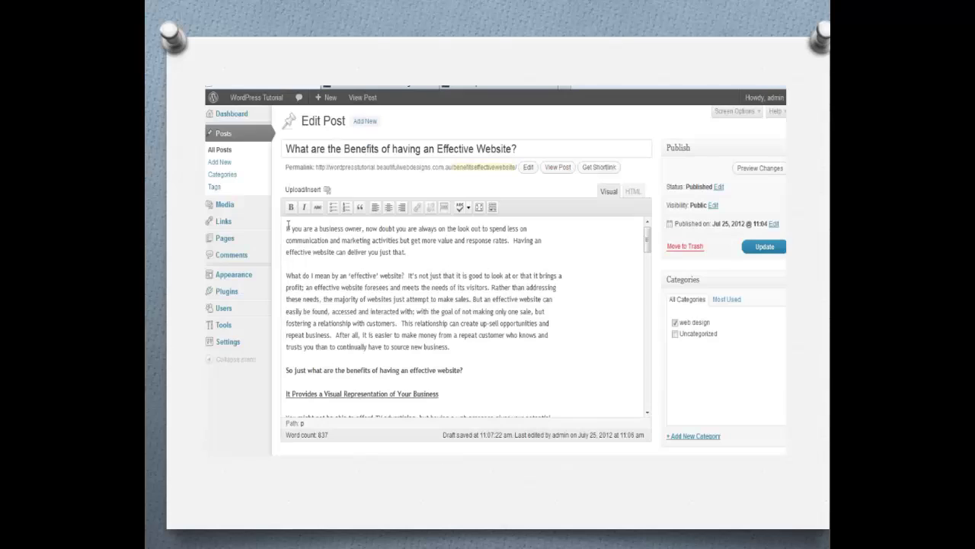
Move the Sample Page to the trash from the list of all pages
{"action": "mouse_move", "coordinate": [230, 246]}
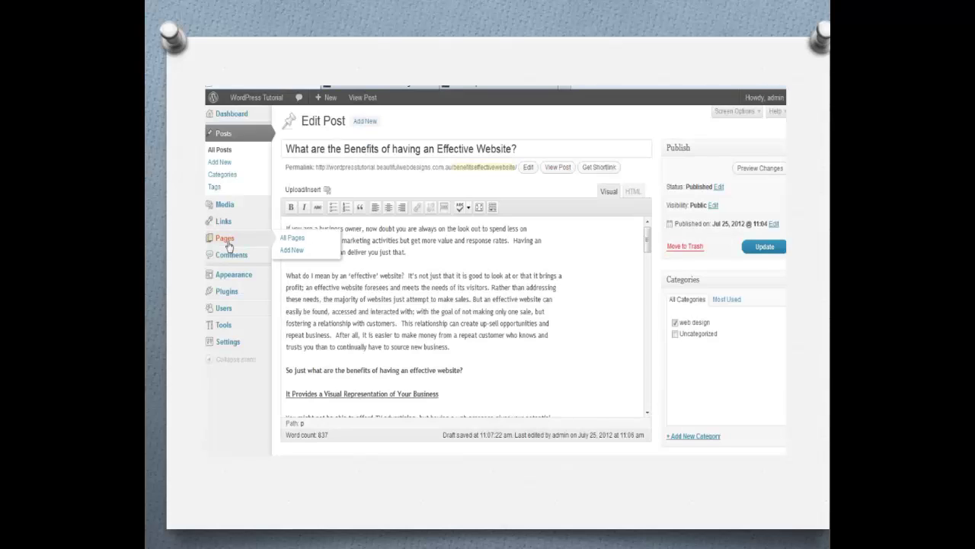
{"action": "left_click", "coordinate": [285, 243]}
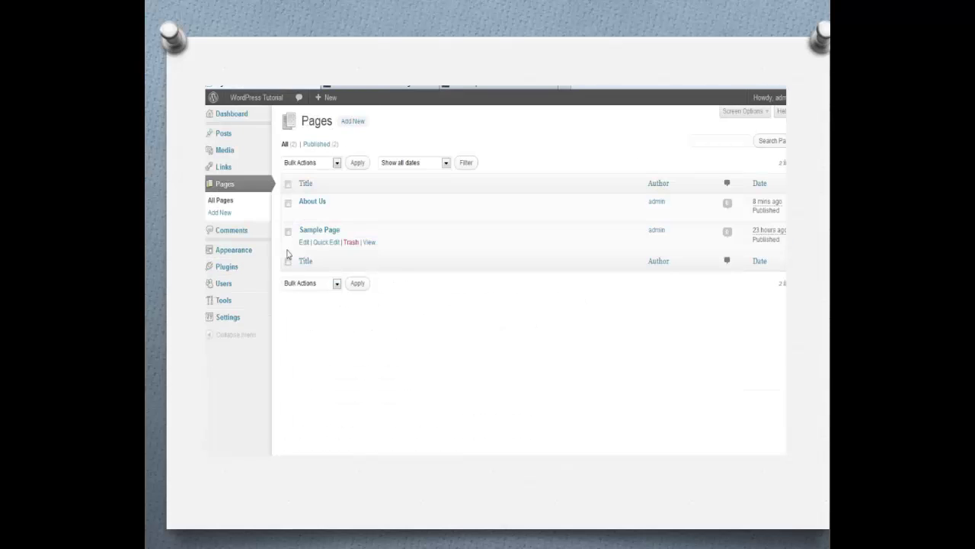
{"action": "left_click", "coordinate": [351, 244]}
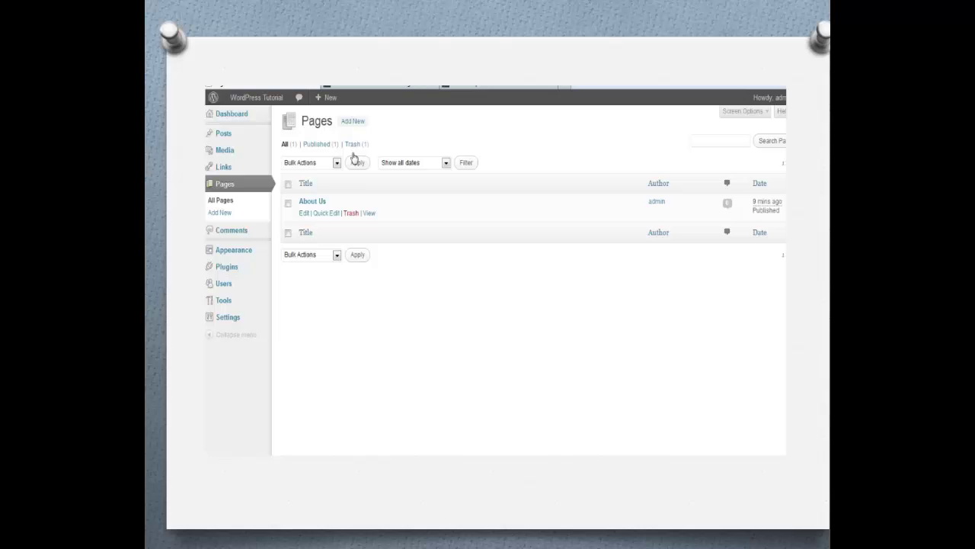
Start a new page and paste "What are the Benefits of having an Effective Website?" as its title
{"action": "left_click", "coordinate": [354, 122]}
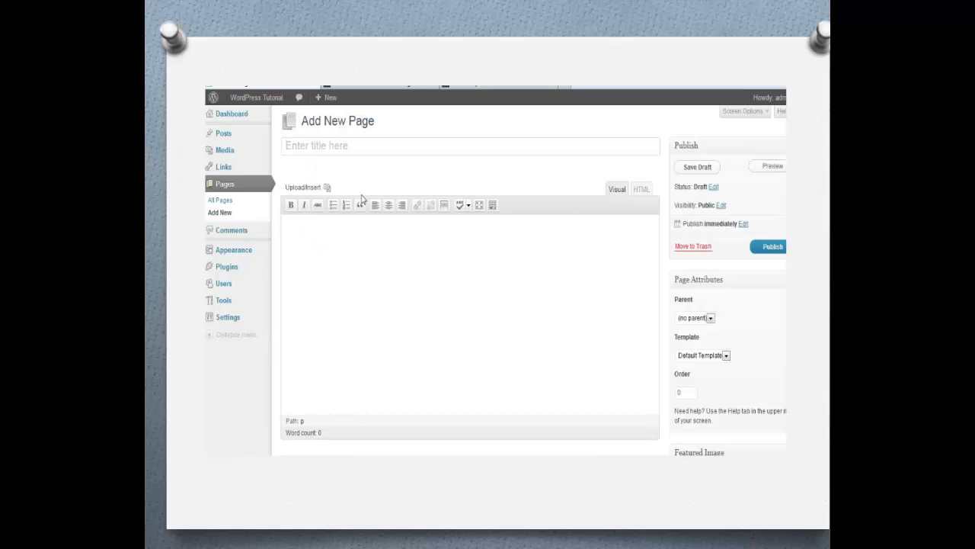
{"action": "right_click", "coordinate": [339, 243]}
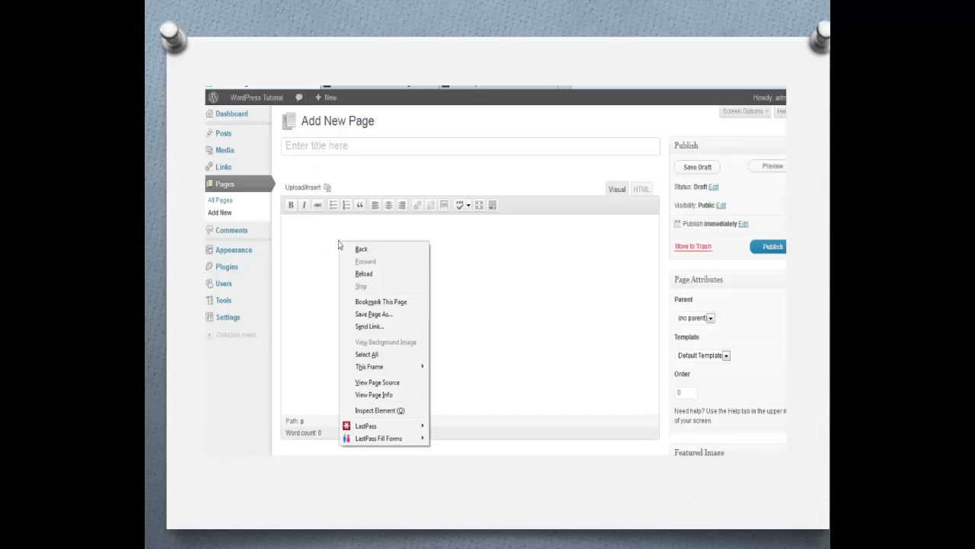
{"action": "left_click", "coordinate": [328, 148]}
{"action": "right_click", "coordinate": [329, 151]}
{"action": "left_click", "coordinate": [352, 199]}
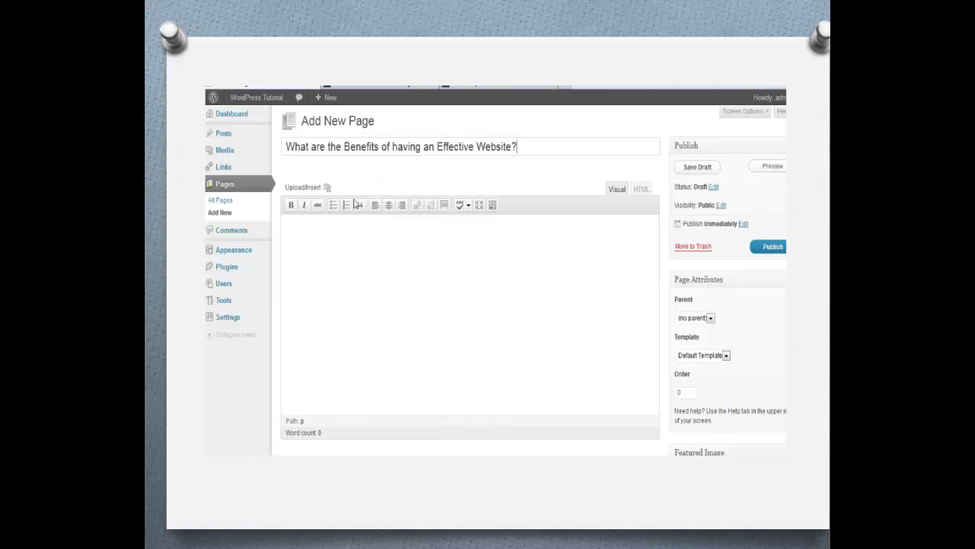
{"action": "left_click", "coordinate": [361, 254]}
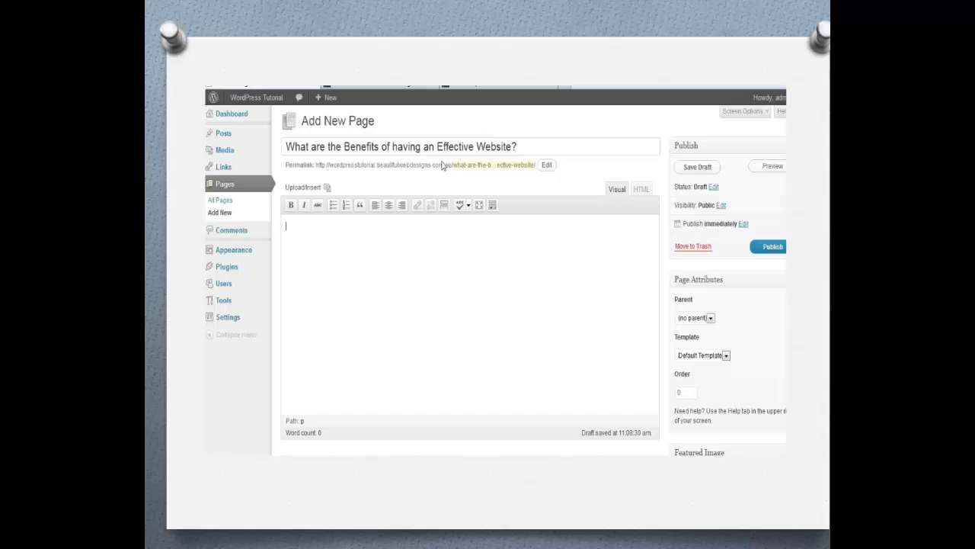
Copy the page's title text into its body and retitle the page "Web Design"
{"action": "left_click_drag", "start_coordinate": [529, 146], "coordinate": [284, 153]}
{"action": "key", "text": "ctrl+c"}
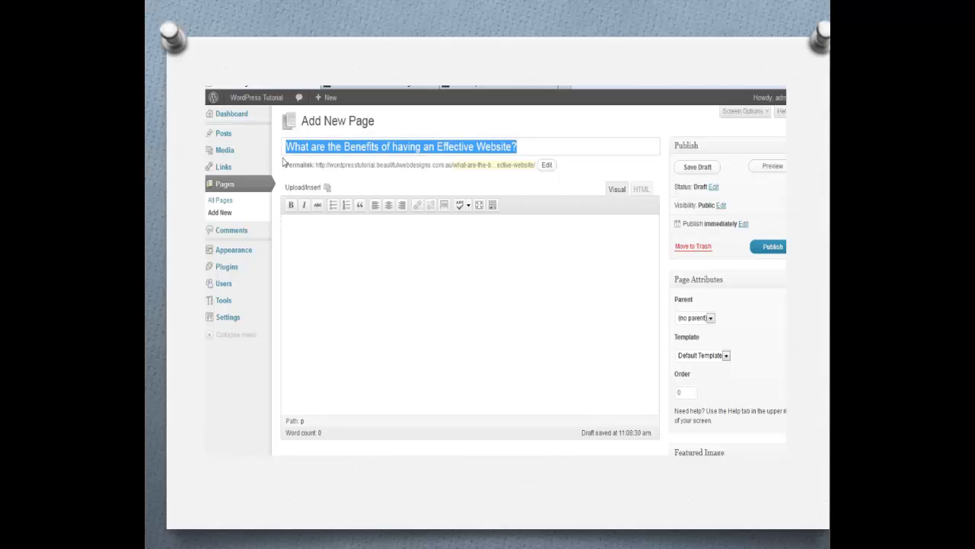
{"action": "left_click", "coordinate": [304, 232]}
{"action": "key", "text": "ctrl+v"}
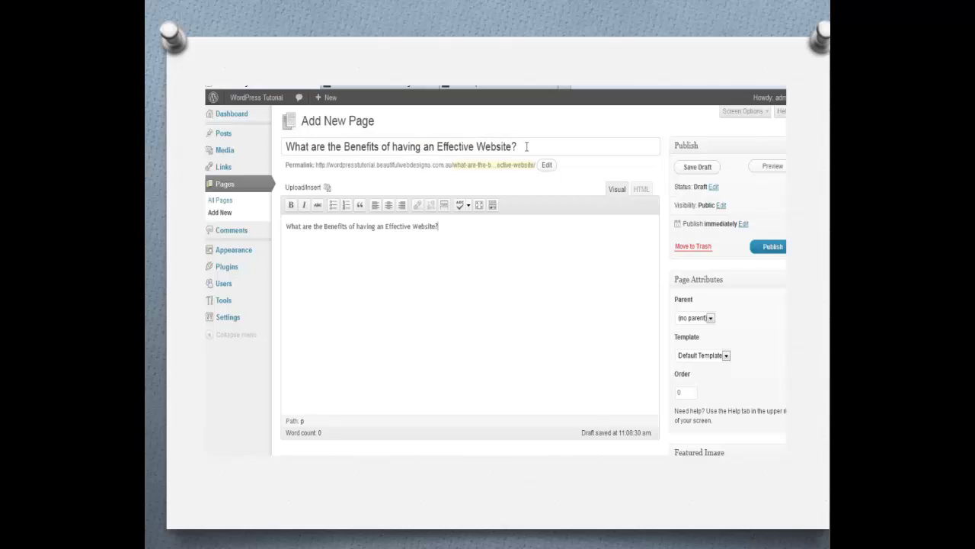
{"action": "left_click_drag", "start_coordinate": [526, 146], "coordinate": [286, 147]}
{"action": "mouse_move", "coordinate": [273, 166]}
{"action": "type", "text": "W"}
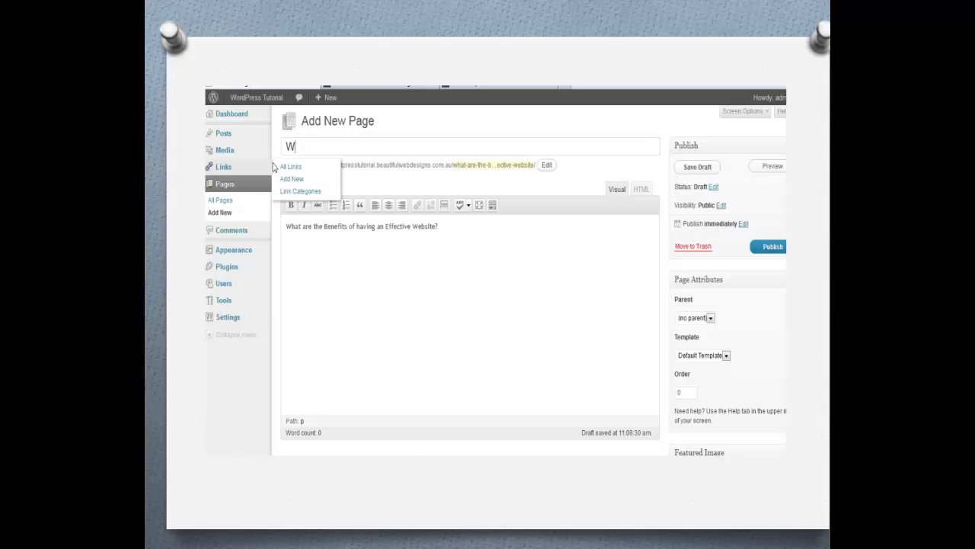
{"action": "type", "text": "eb Design"}
Add the line "Info on Web Design goes here......." below the headline in the body, save the draft and publish the page
{"action": "left_click", "coordinate": [445, 230]}
{"action": "key", "text": "Return"}
{"action": "type", "text": "Info "}
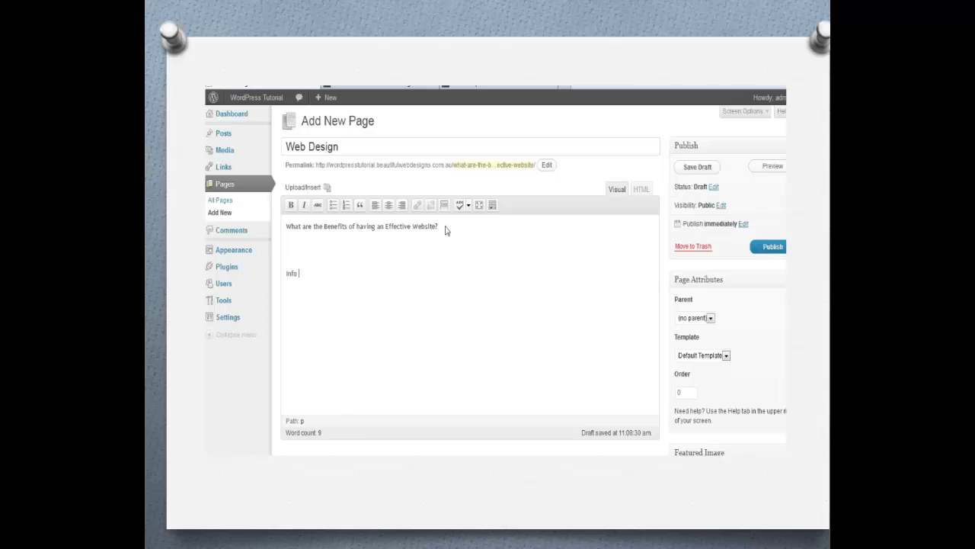
{"action": "type", "text": "on Web Design"}
{"action": "type", "text": "s"}
{"action": "type", "text": " goes here.."}
{"action": "type", "text": "....."}
{"action": "key", "text": "BackSpace"}
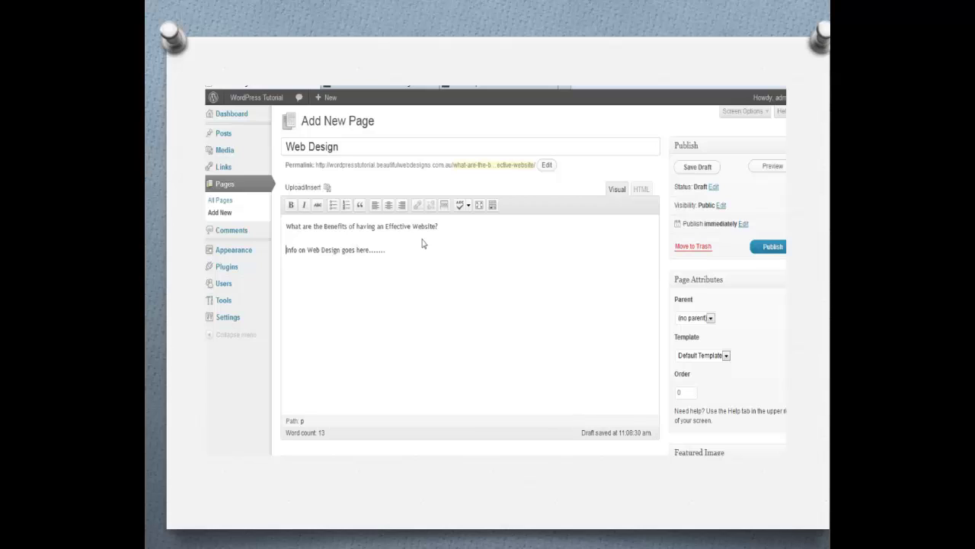
{"action": "left_click", "coordinate": [695, 167]}
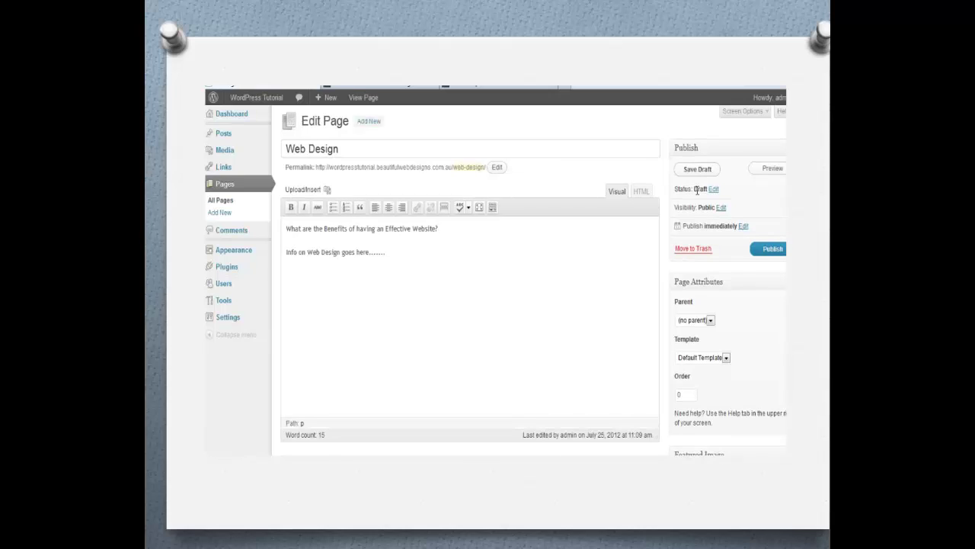
{"action": "left_click", "coordinate": [769, 249]}
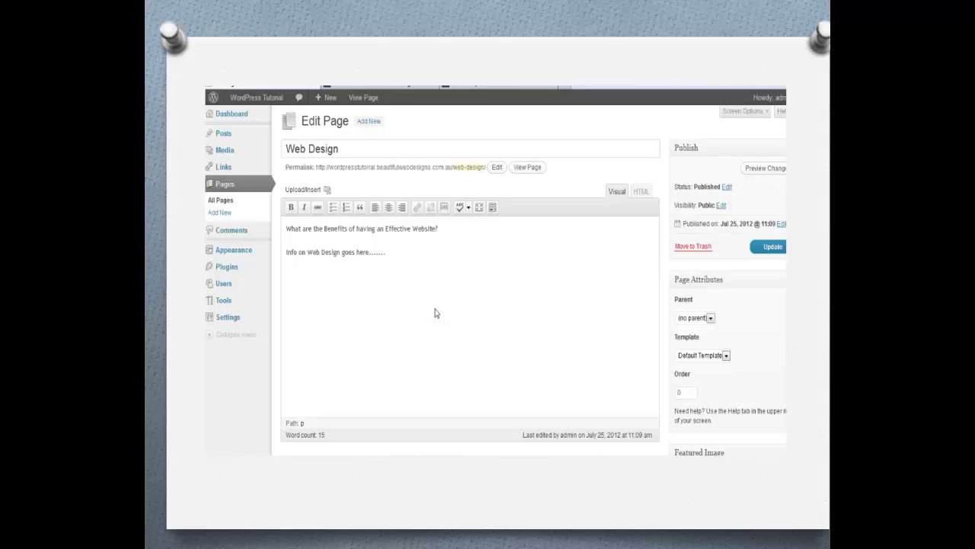
View the published Web Design page in a separate browser tab, then return to the page editor
{"action": "right_click", "coordinate": [369, 99]}
{"action": "left_click", "coordinate": [394, 108]}
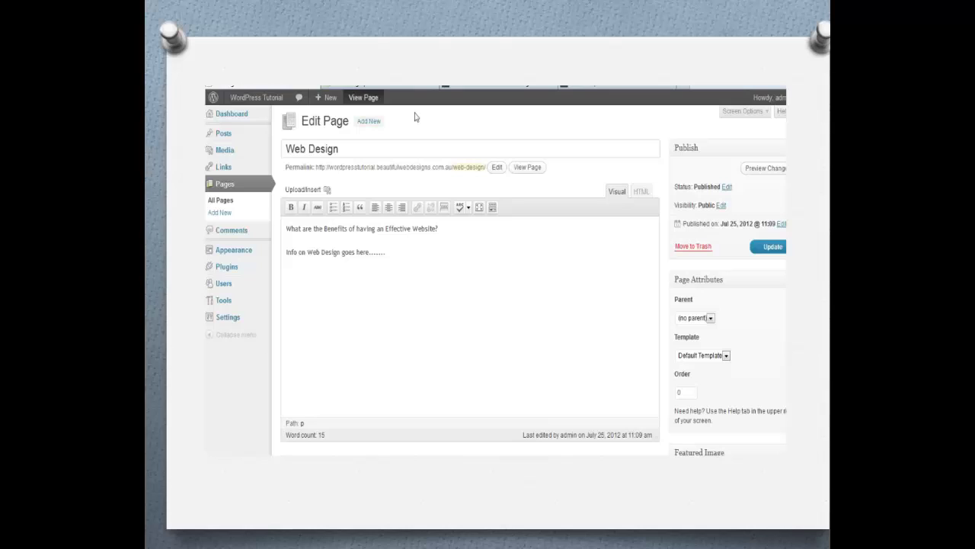
{"action": "left_click", "coordinate": [457, 87]}
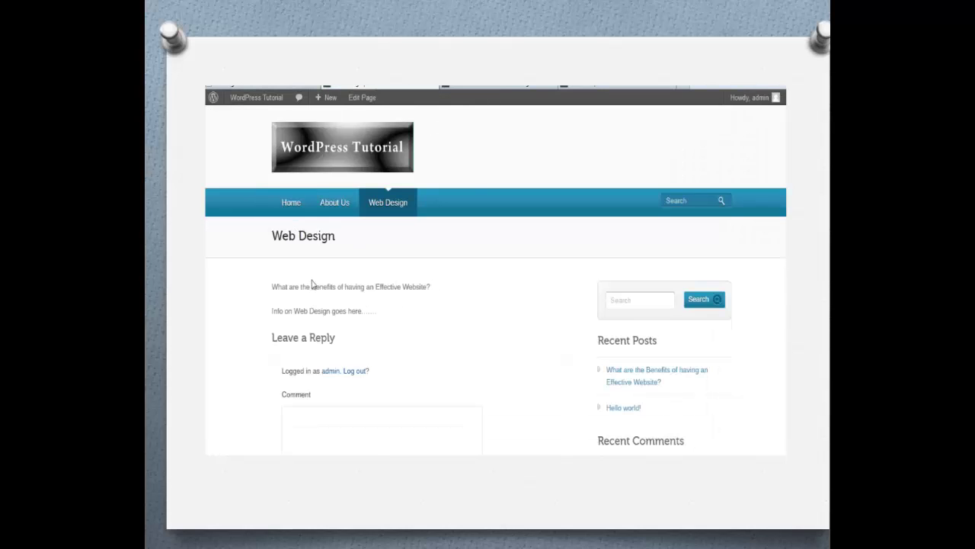
{"action": "key", "text": "ctrl+shift+Tab"}
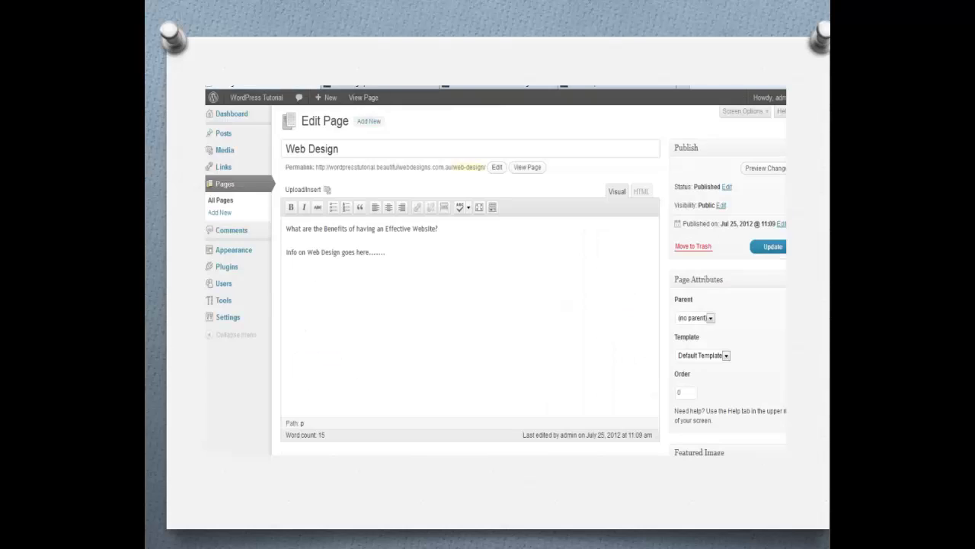
Add the Web Design page to the site's navigation menu below About Us, and open that page from the live site's navigation
{"action": "mouse_move", "coordinate": [245, 256]}
{"action": "left_click", "coordinate": [291, 250]}
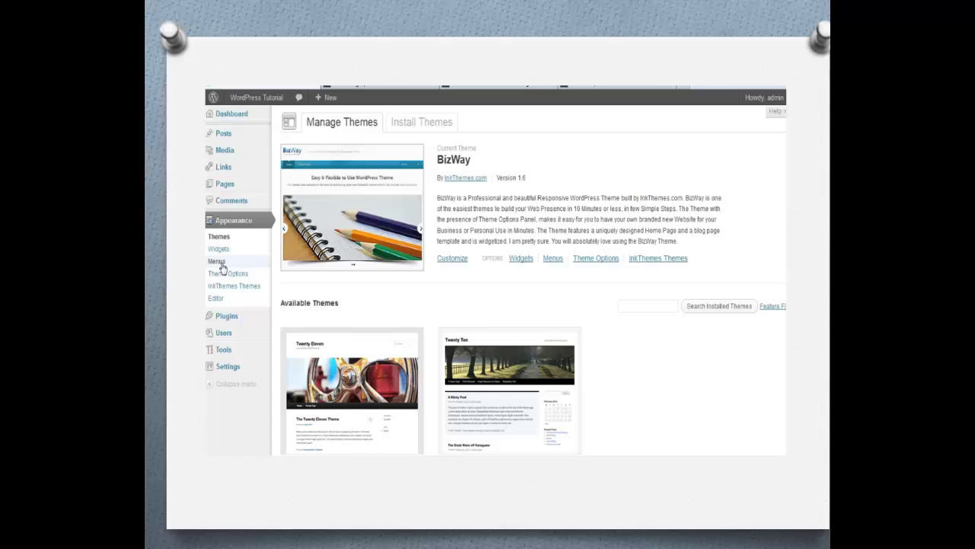
{"action": "left_click", "coordinate": [217, 261]}
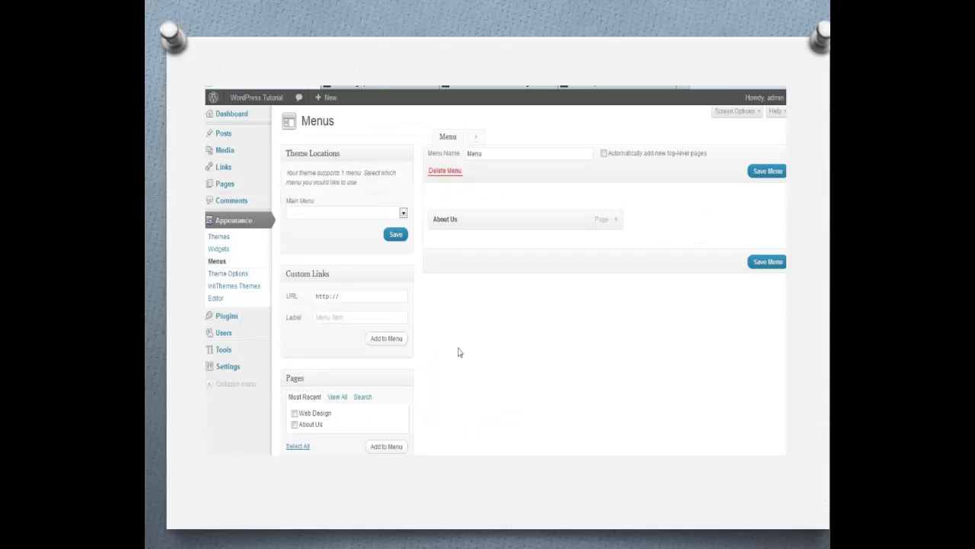
{"action": "scroll", "coordinate": [455, 351], "scroll_direction": "down", "scroll_amount": 2}
{"action": "left_click", "coordinate": [295, 350]}
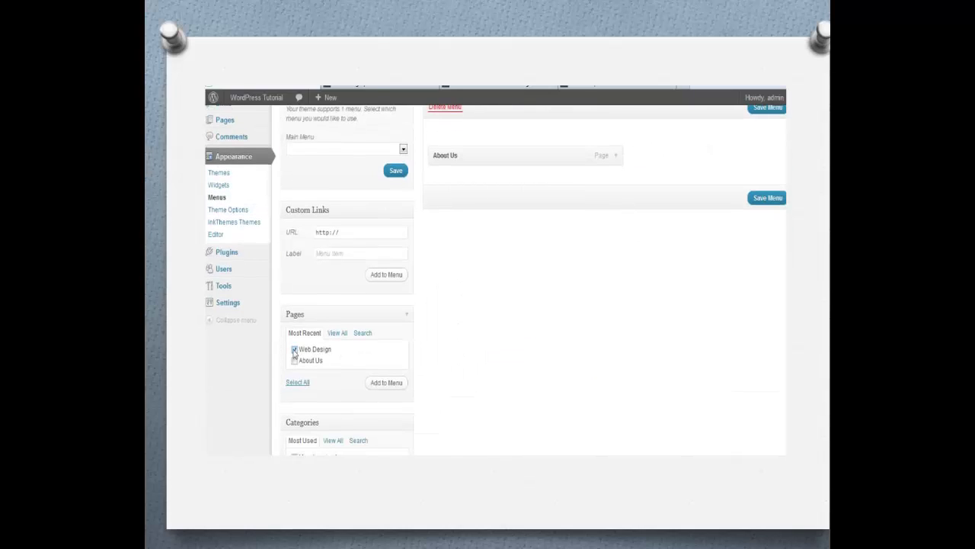
{"action": "left_click", "coordinate": [378, 383]}
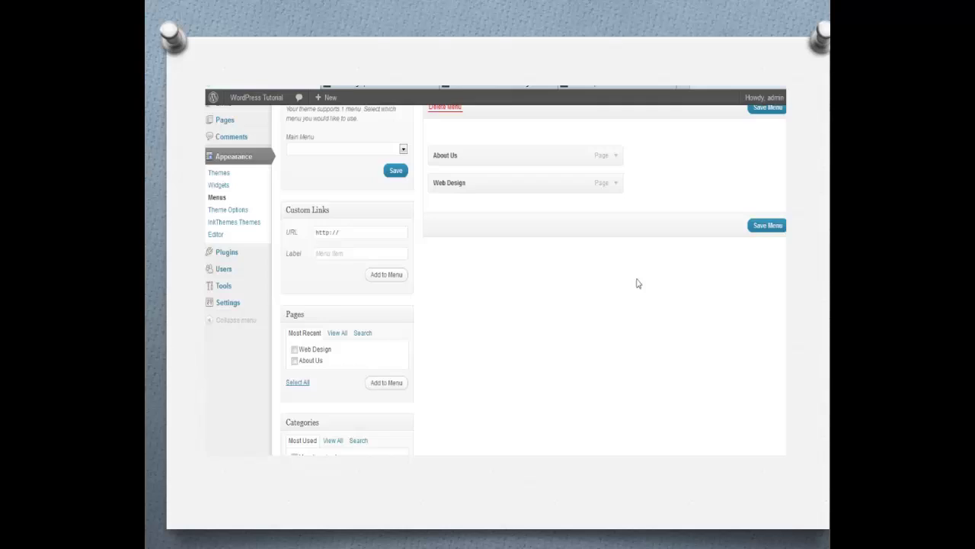
{"action": "scroll", "coordinate": [638, 283], "scroll_direction": "up", "scroll_amount": 2}
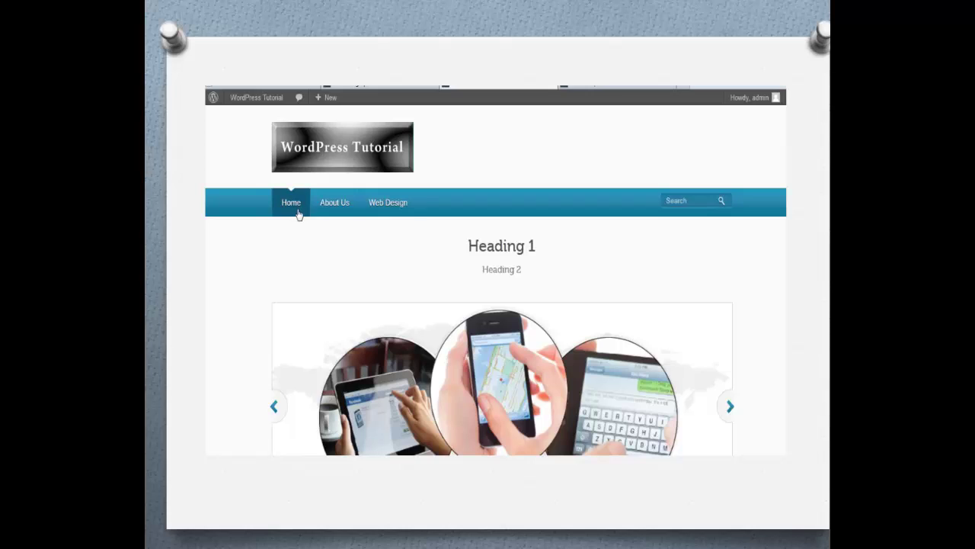
{"action": "left_click", "coordinate": [397, 216]}
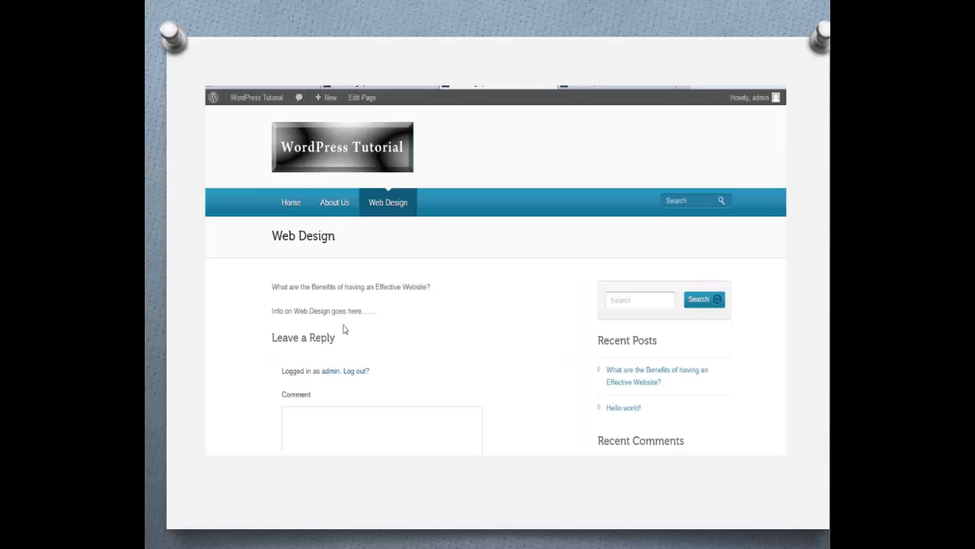